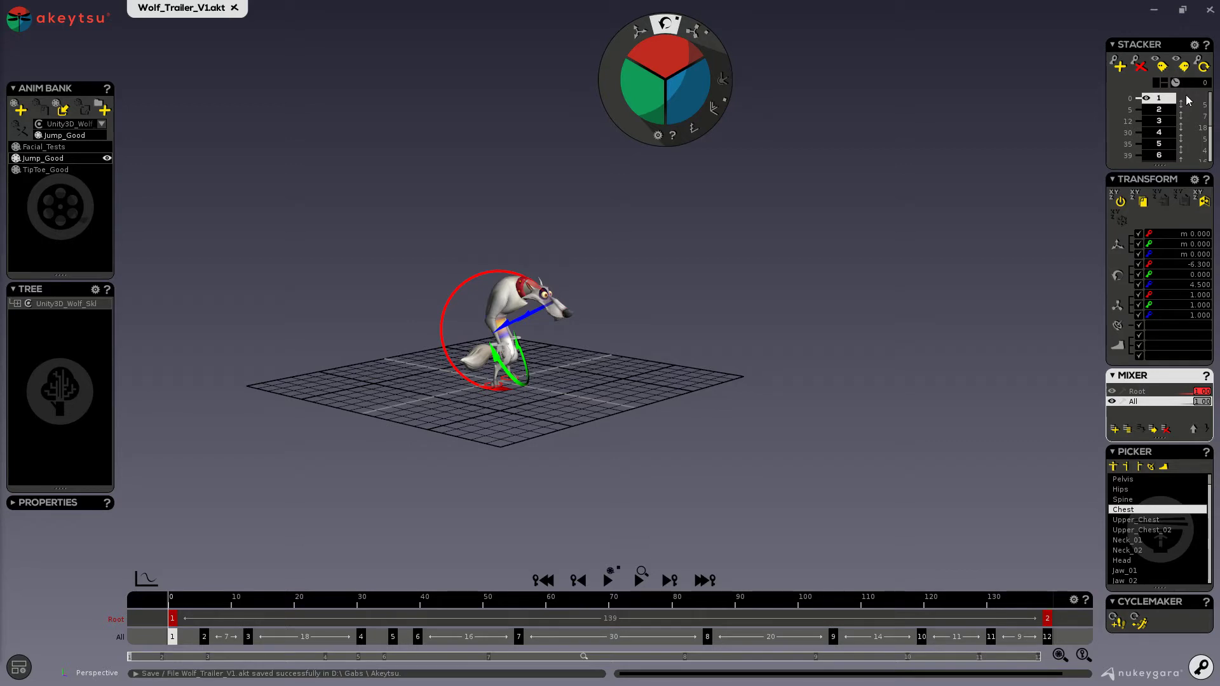
# Step: Preview the Stacker keys, briefly filtering to the Root layer's keys before returning to all layers
pyautogui.scroll(-2, 1156, 132)
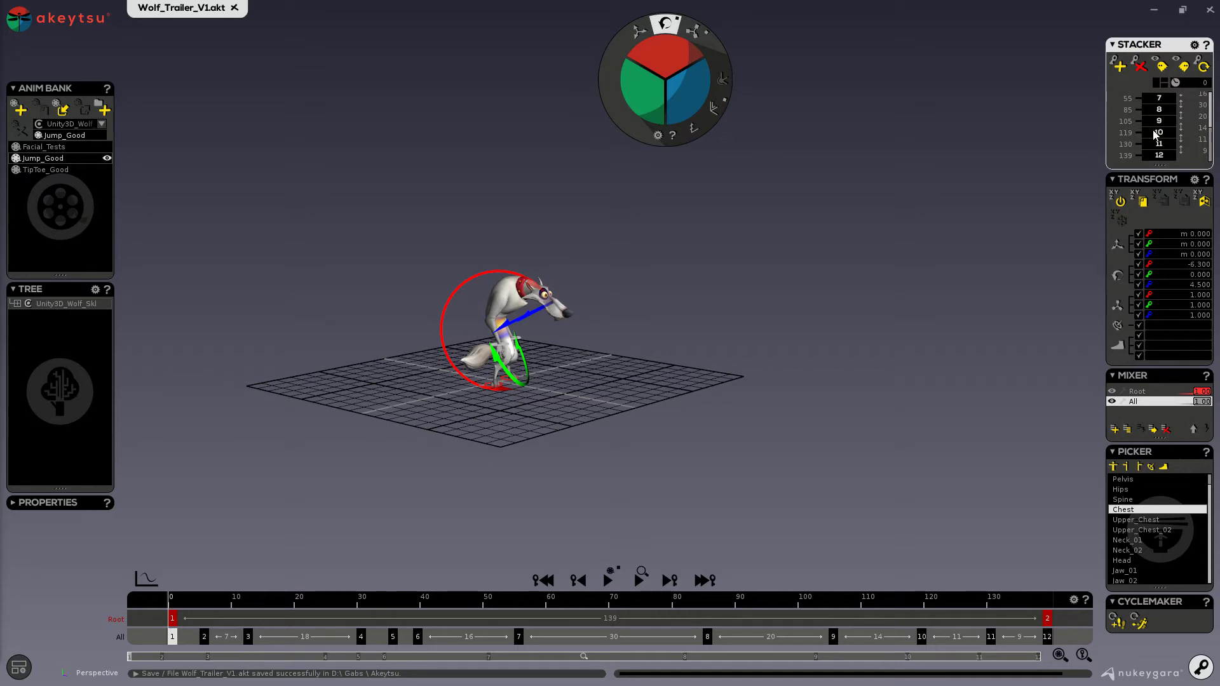
pyautogui.scroll(2, 1156, 132)
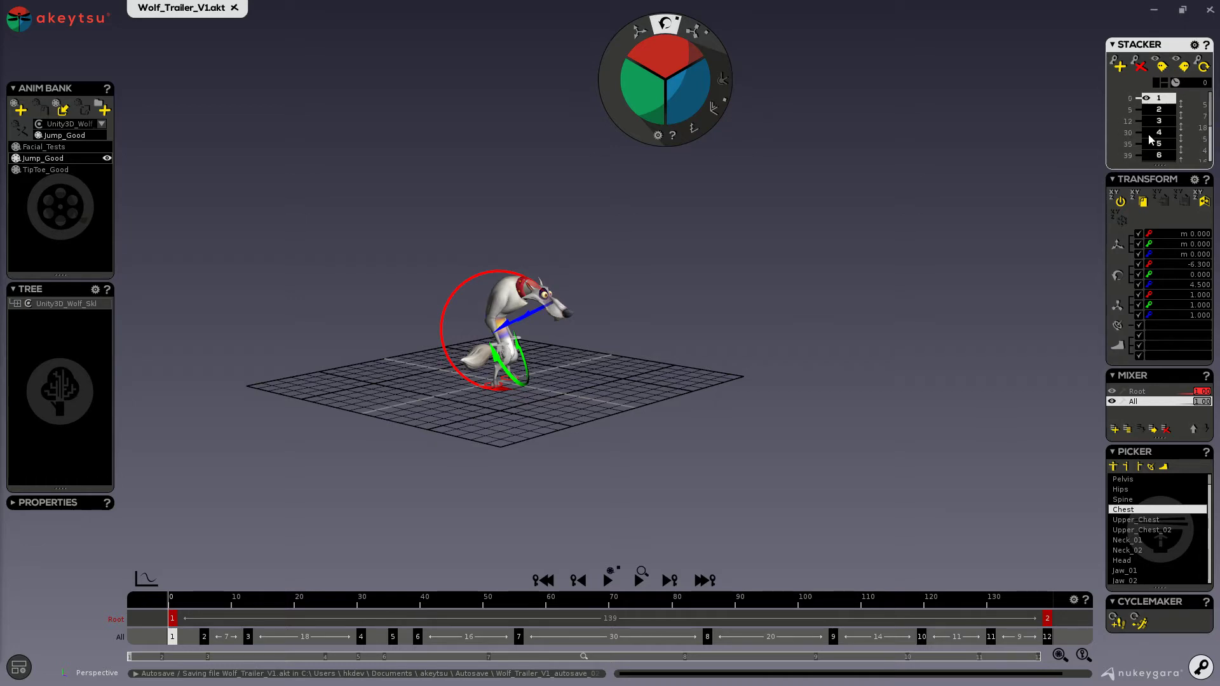
pyautogui.scroll(-2, 1152, 139)
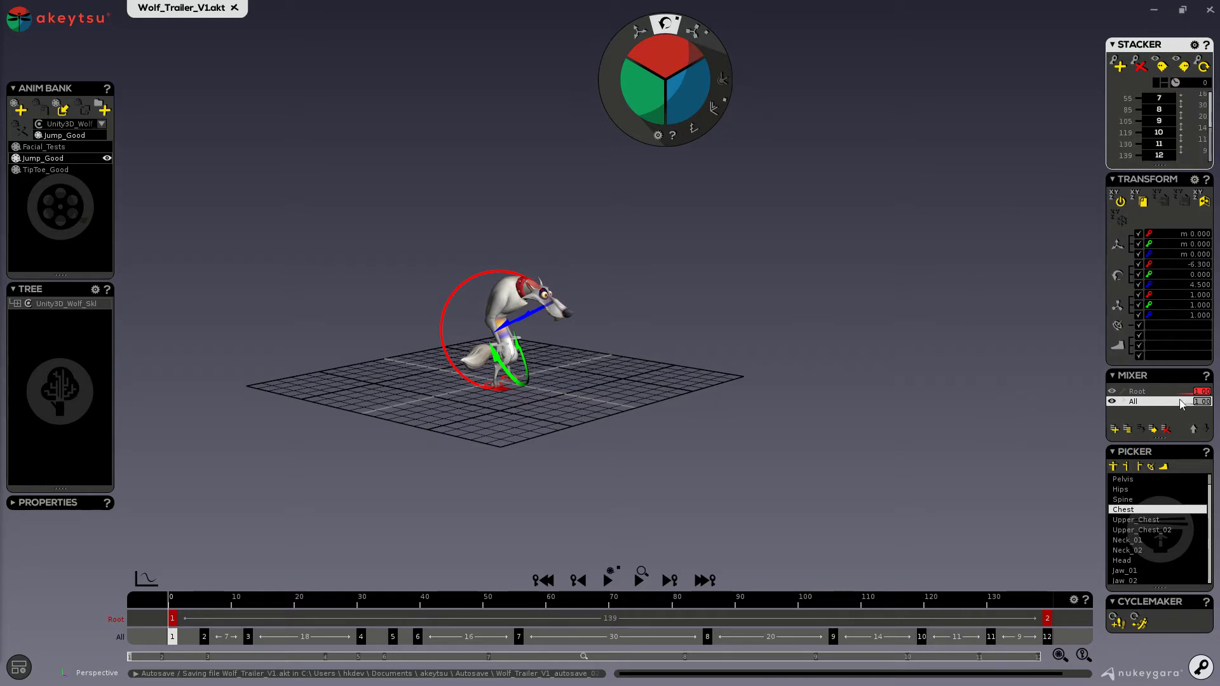
pyautogui.click(1136, 392)
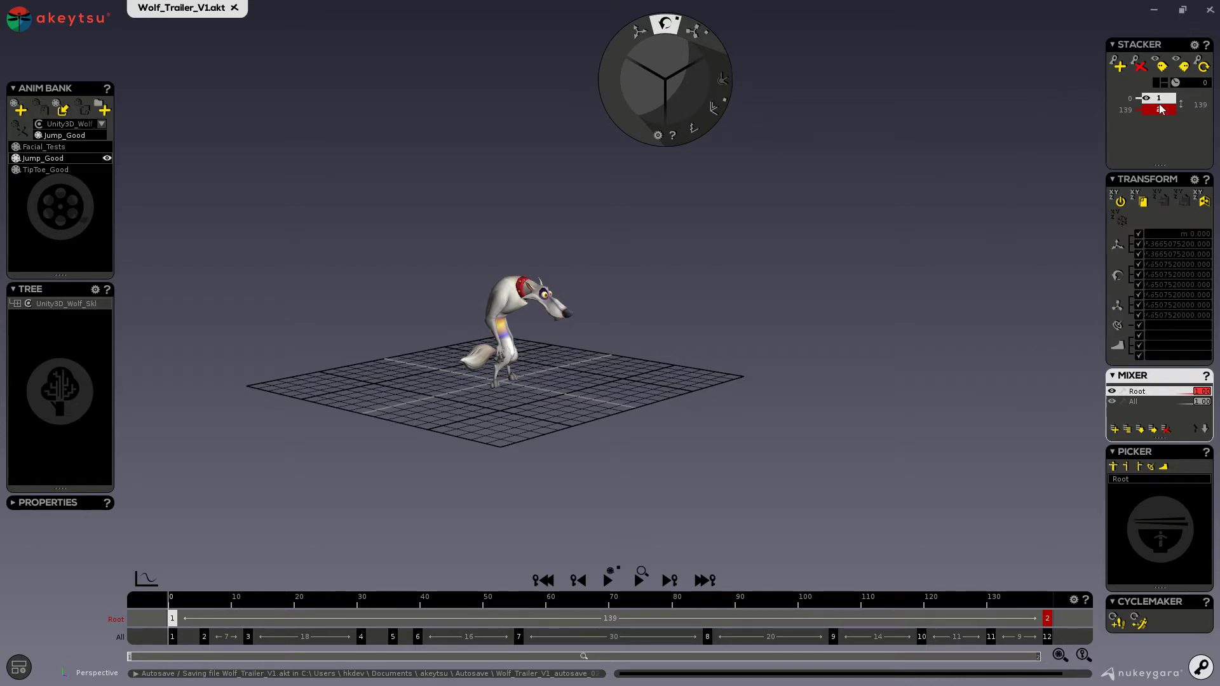
pyautogui.click(1135, 402)
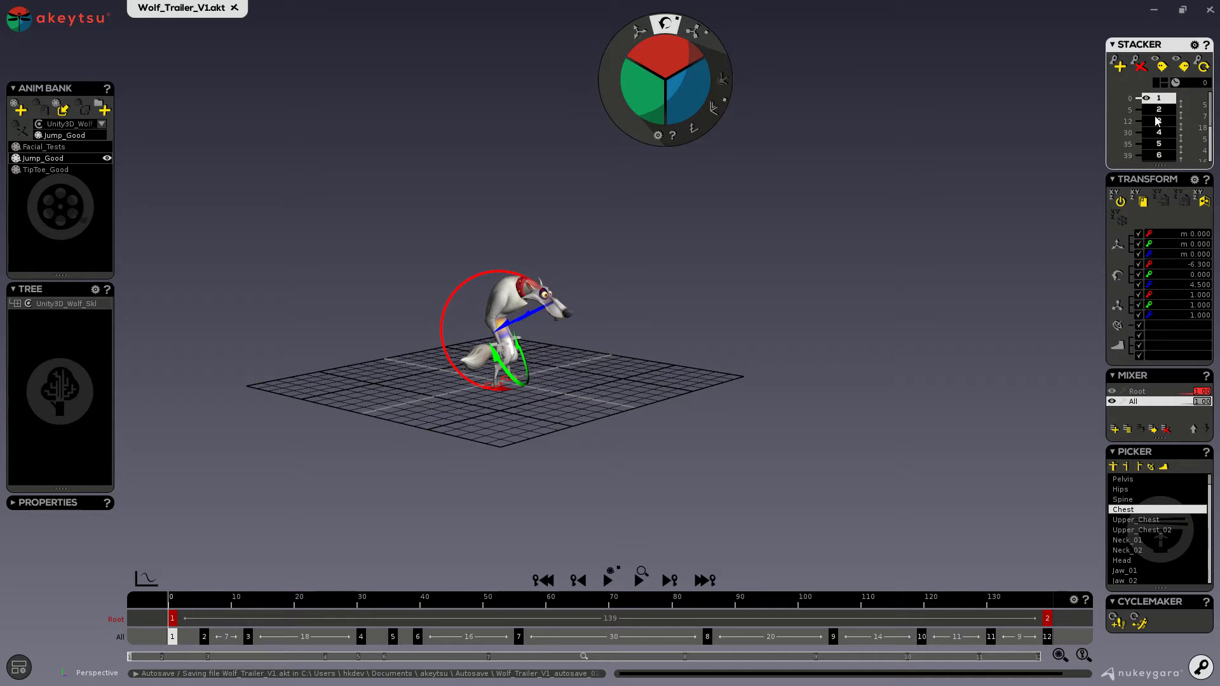
# Step: Scroll through the jump's key poses and select key 2 at frame 5, the crouch pose
pyautogui.scroll(-3, 1169, 121)
pyautogui.scroll(3, 1172, 126)
pyautogui.scroll(-3, 1158, 127)
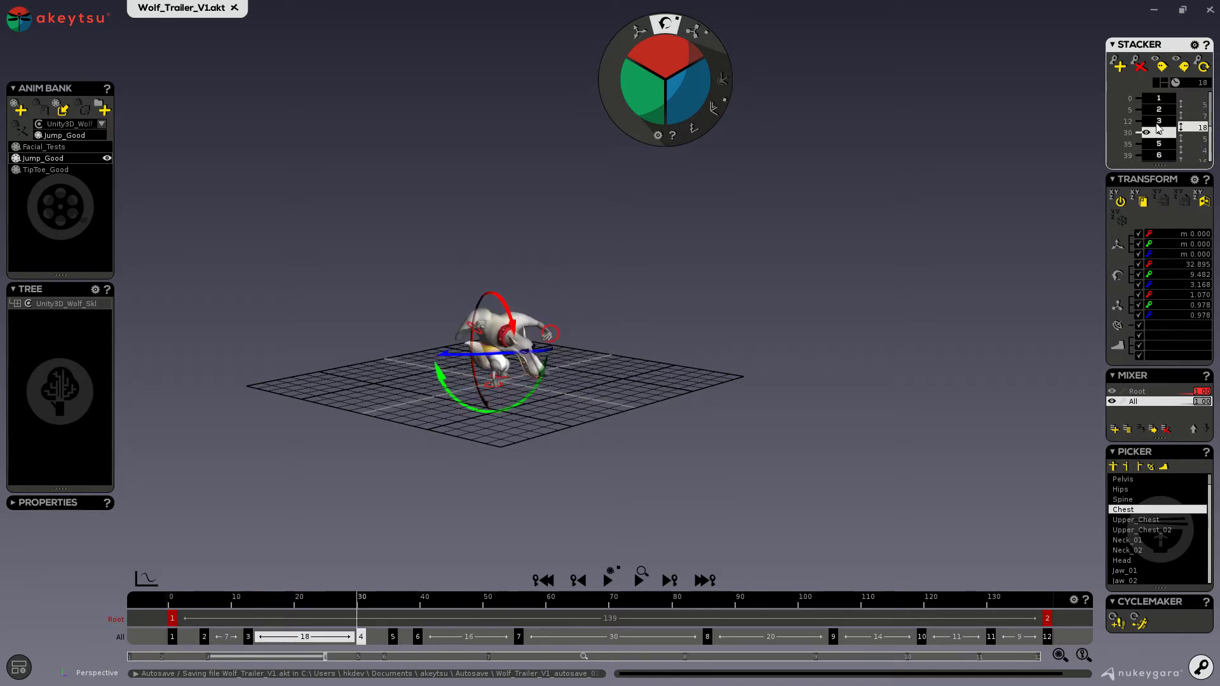
pyautogui.scroll(2, 1158, 128)
pyautogui.scroll(-5, 1158, 127)
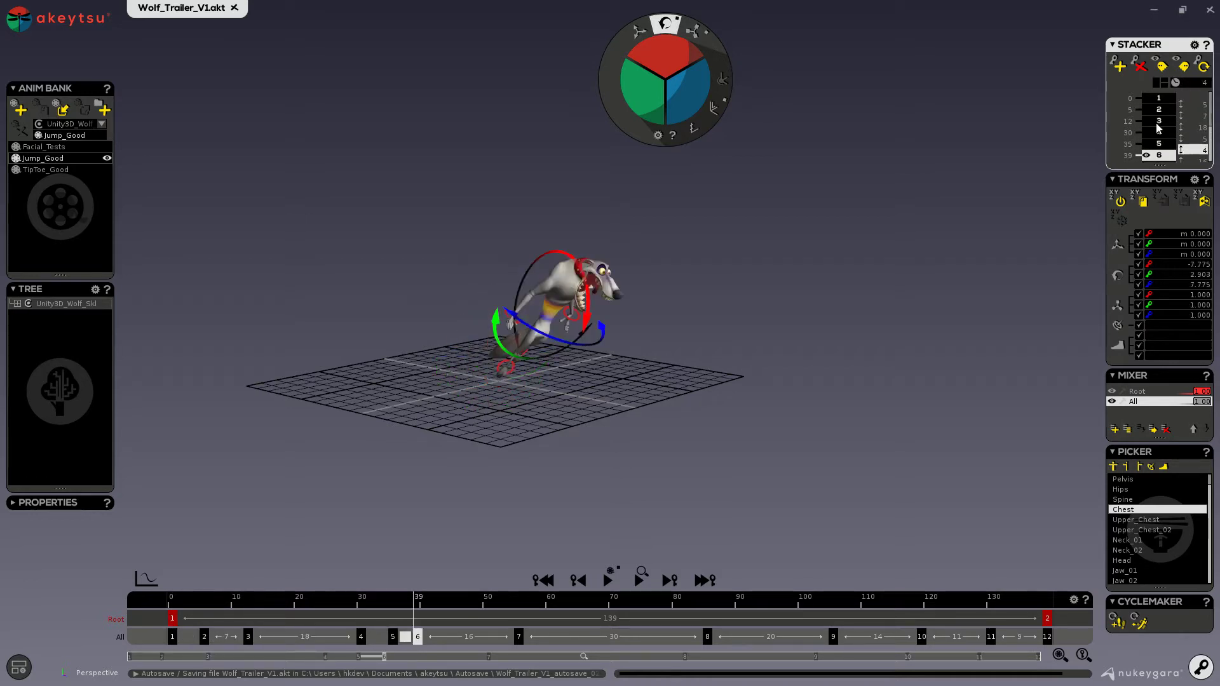
pyautogui.scroll(1, 1159, 128)
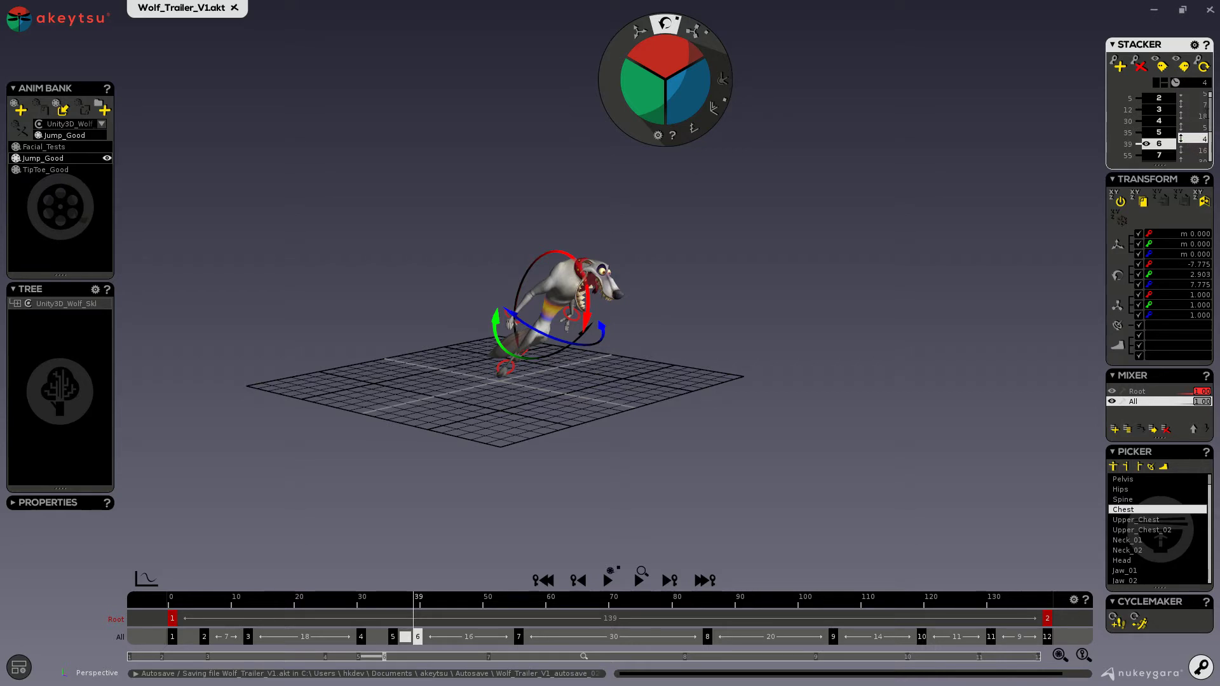
pyautogui.scroll(1, 1182, 128)
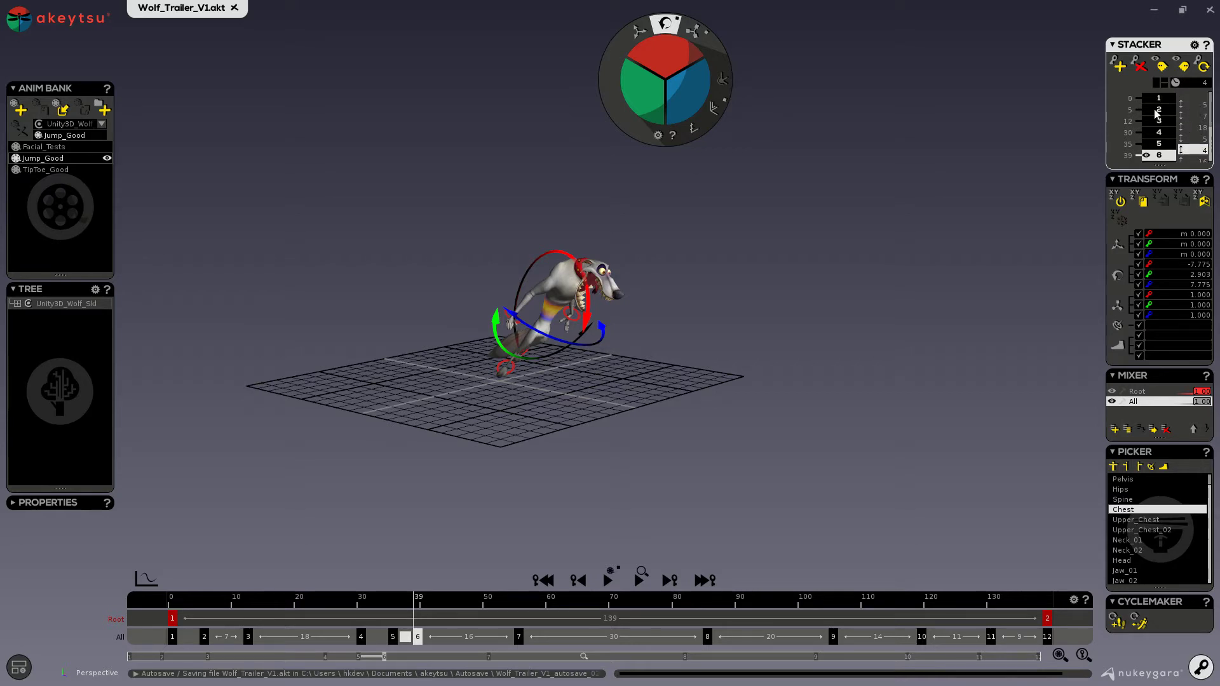
pyautogui.click(1158, 110)
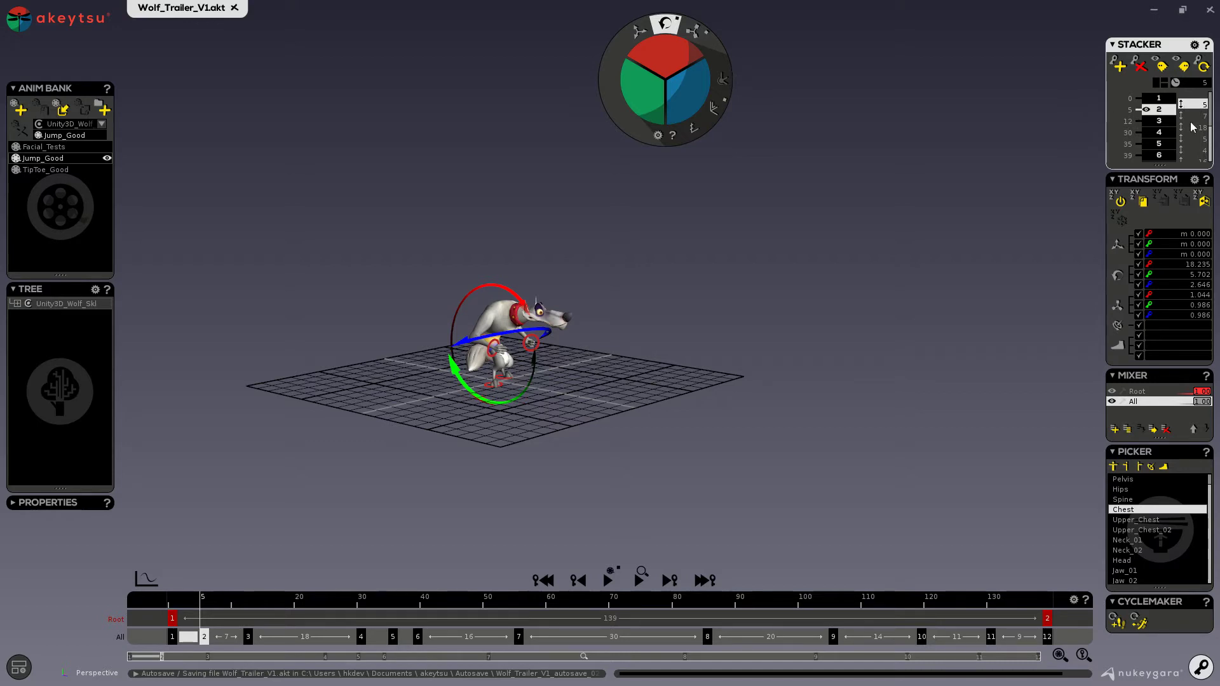
# Step: Change key 2's frame number from 5 to 10, then to 20
pyautogui.click(1130, 109)
pyautogui.write('10')
pyautogui.press('Return')
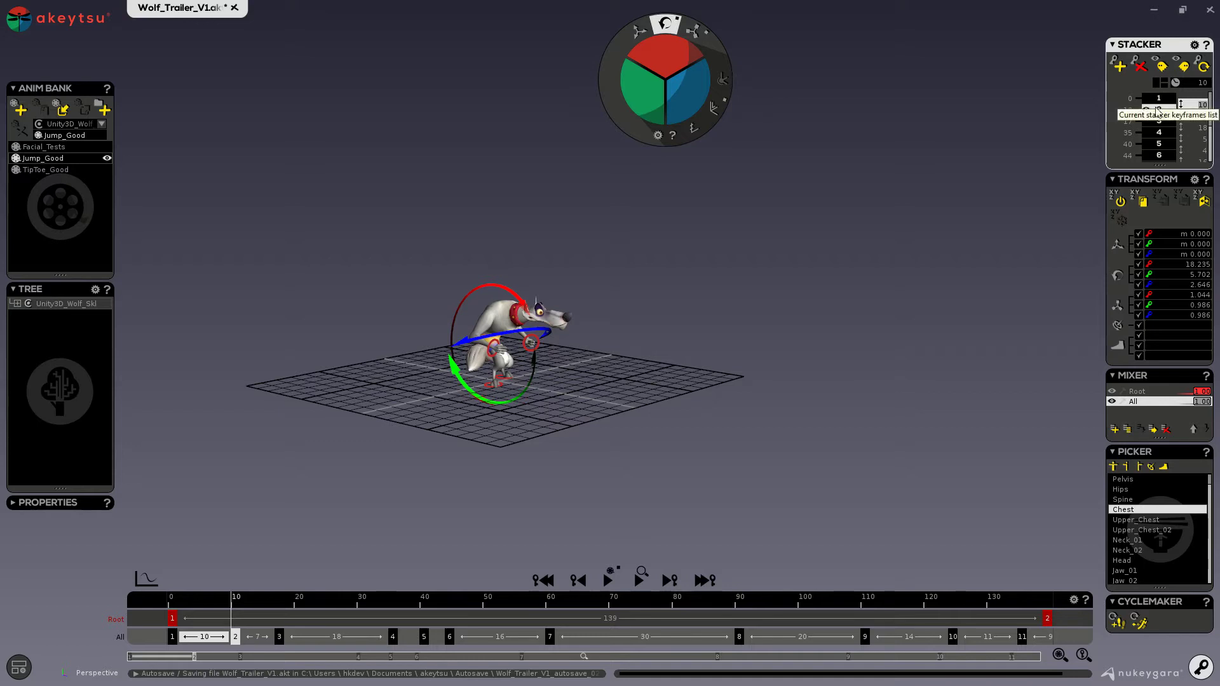
pyautogui.write('2')
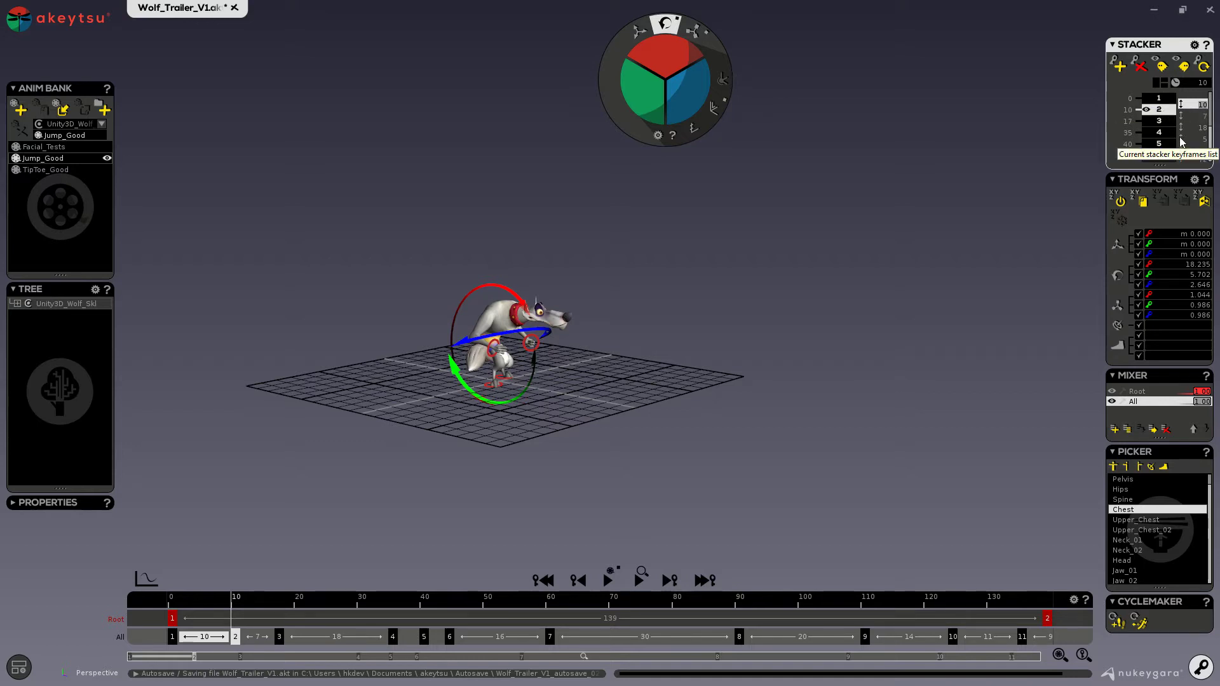
pyautogui.write('0')
pyautogui.press('Return')
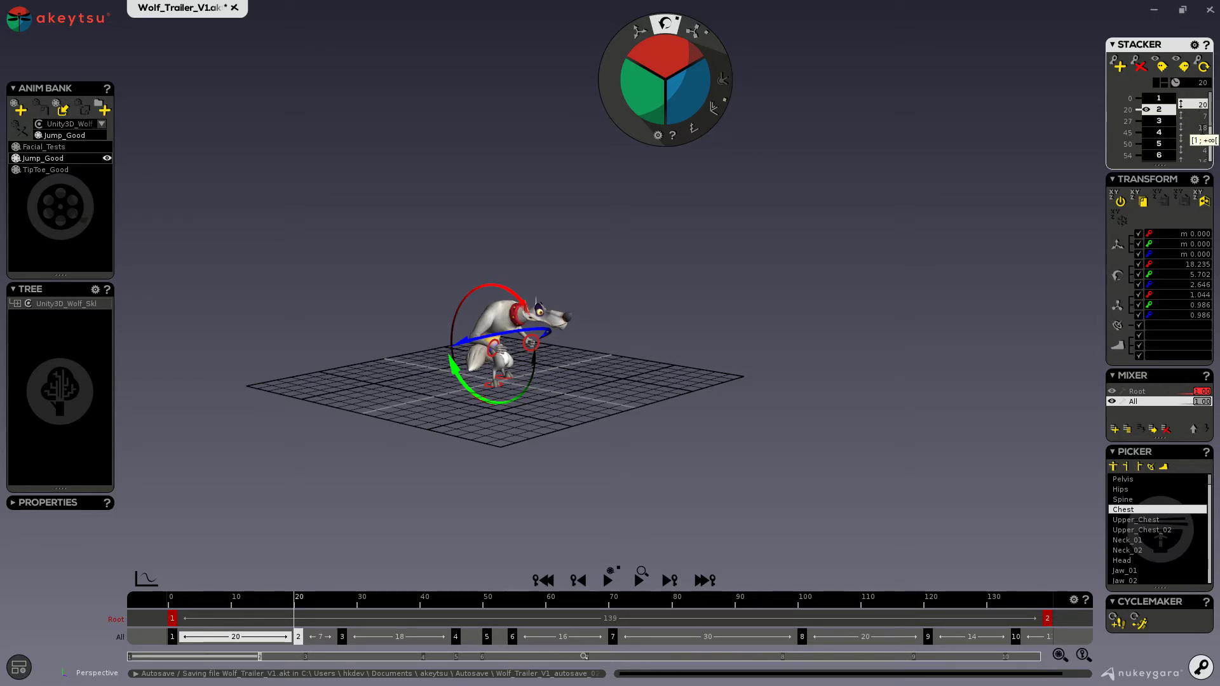
# Step: Drag key 3 below key 4 and key 5 up to row 4, placing keys at frames 38 and 45
pyautogui.moveTo(1159, 121); pyautogui.dragTo(1161, 159)
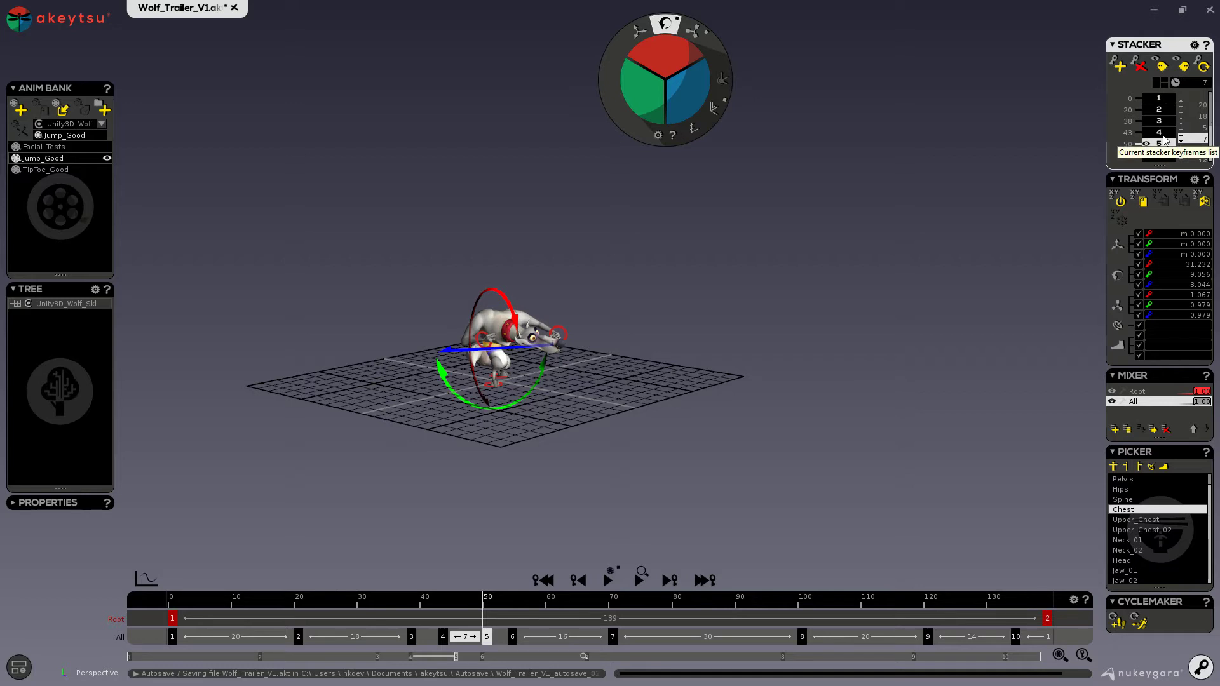
pyautogui.moveTo(1165, 145); pyautogui.dragTo(1160, 133)
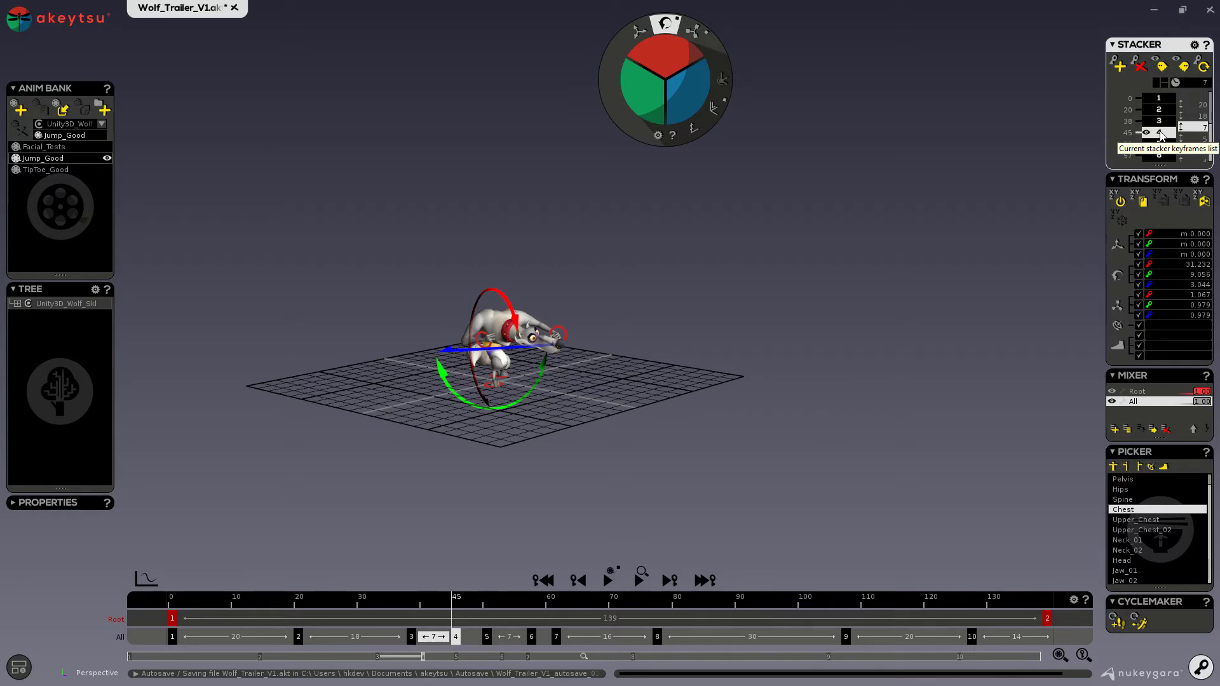
# Step: Mark key 4 at frame 45 as a breakdown and key 3 at frame 38 as an extreme key
pyautogui.rightClick(1161, 134)
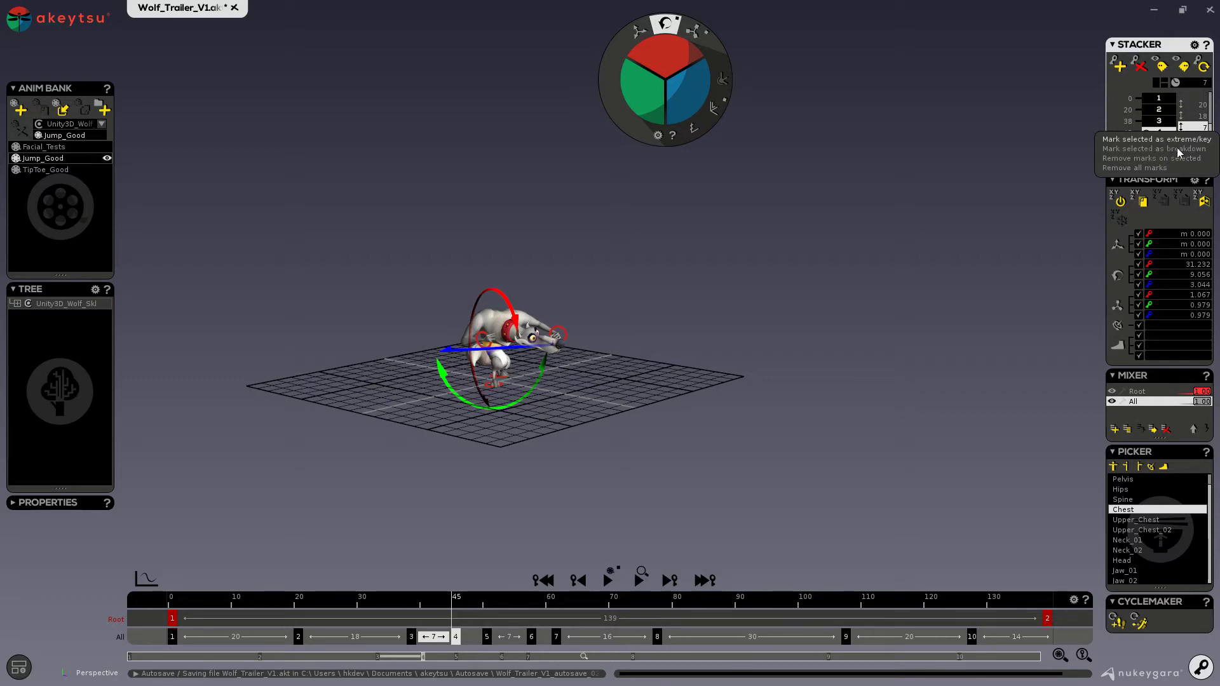
pyautogui.click(1197, 148)
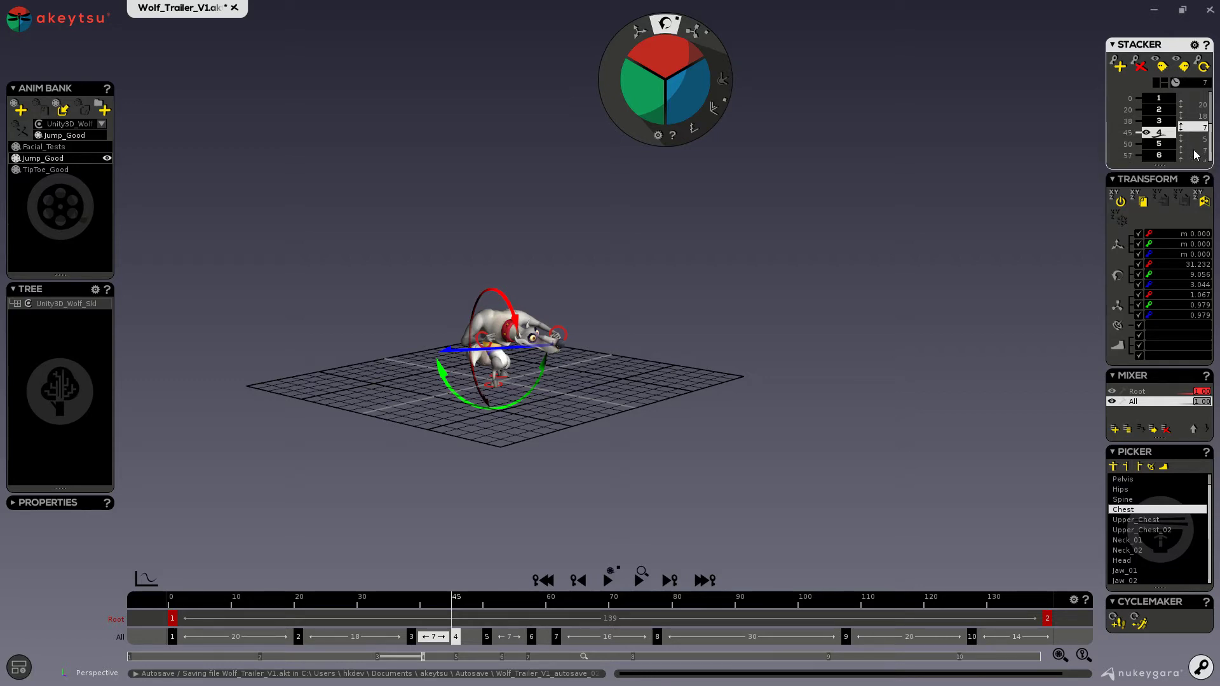
pyautogui.click(1159, 122)
pyautogui.rightClick(1159, 124)
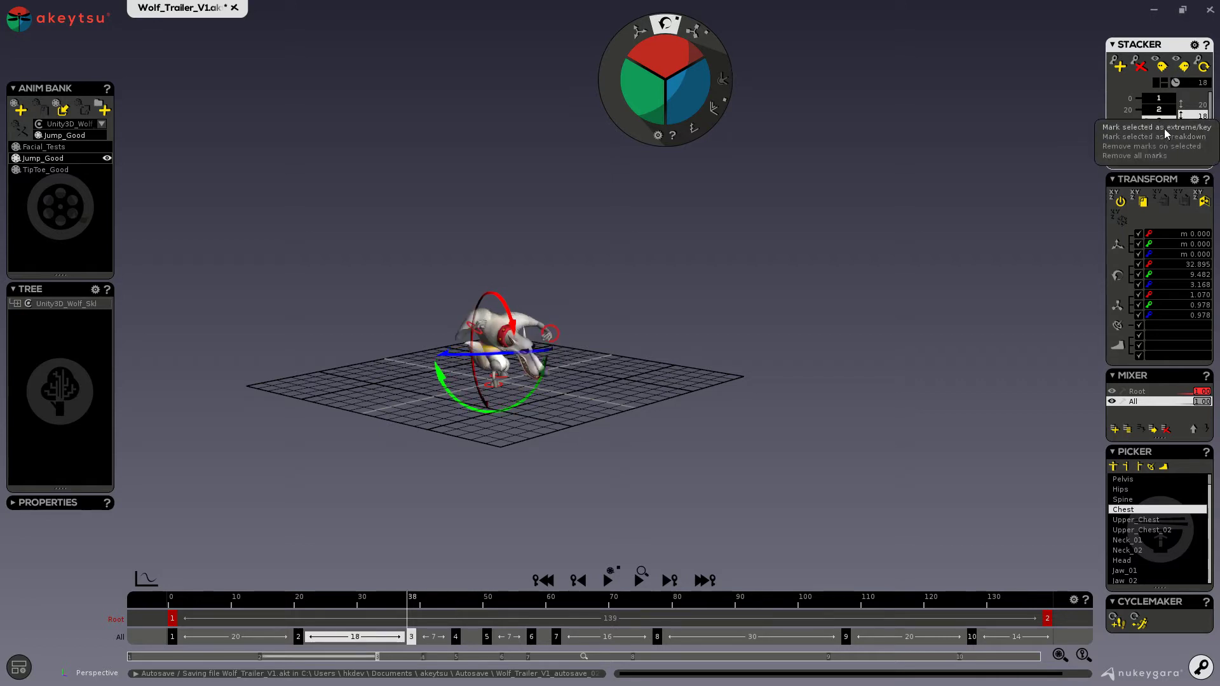
pyautogui.click(1158, 128)
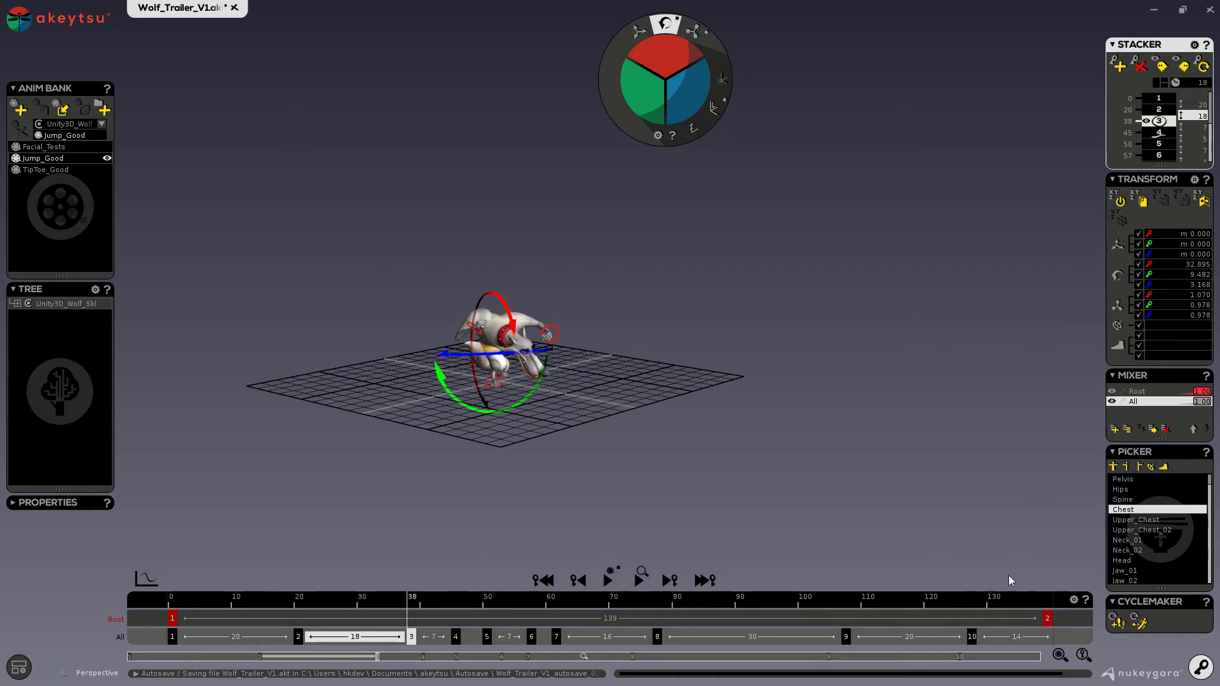
pyautogui.click(1074, 601)
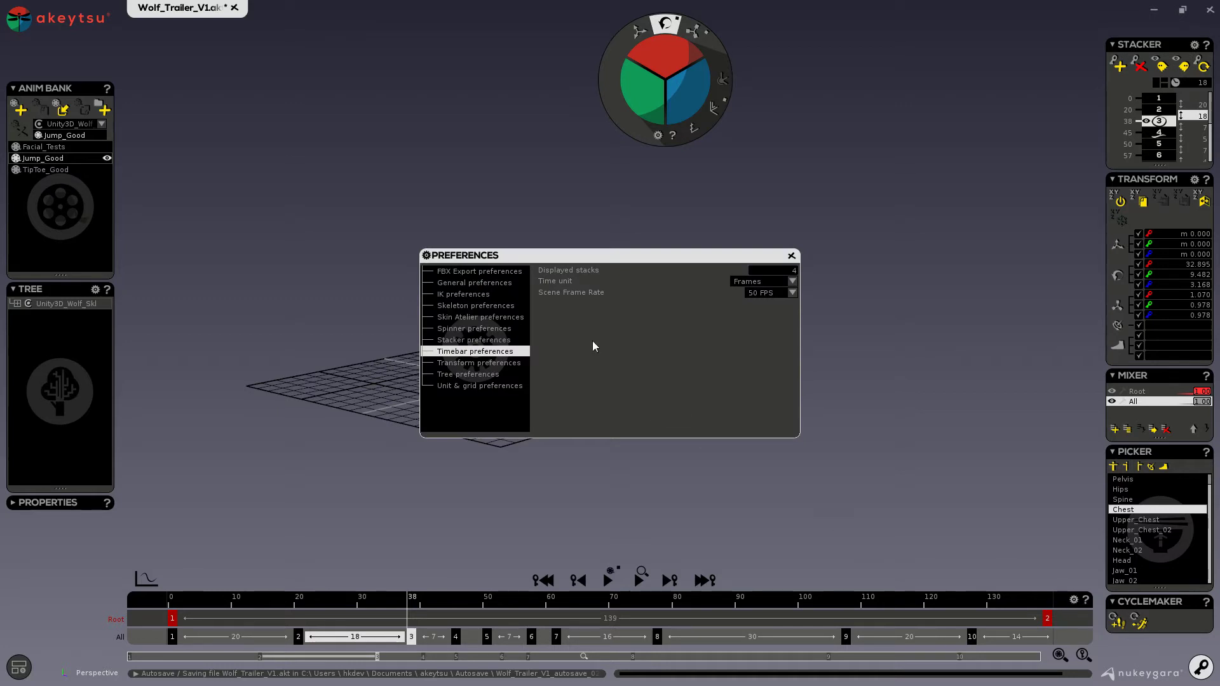
pyautogui.click(792, 282)
pyautogui.click(791, 293)
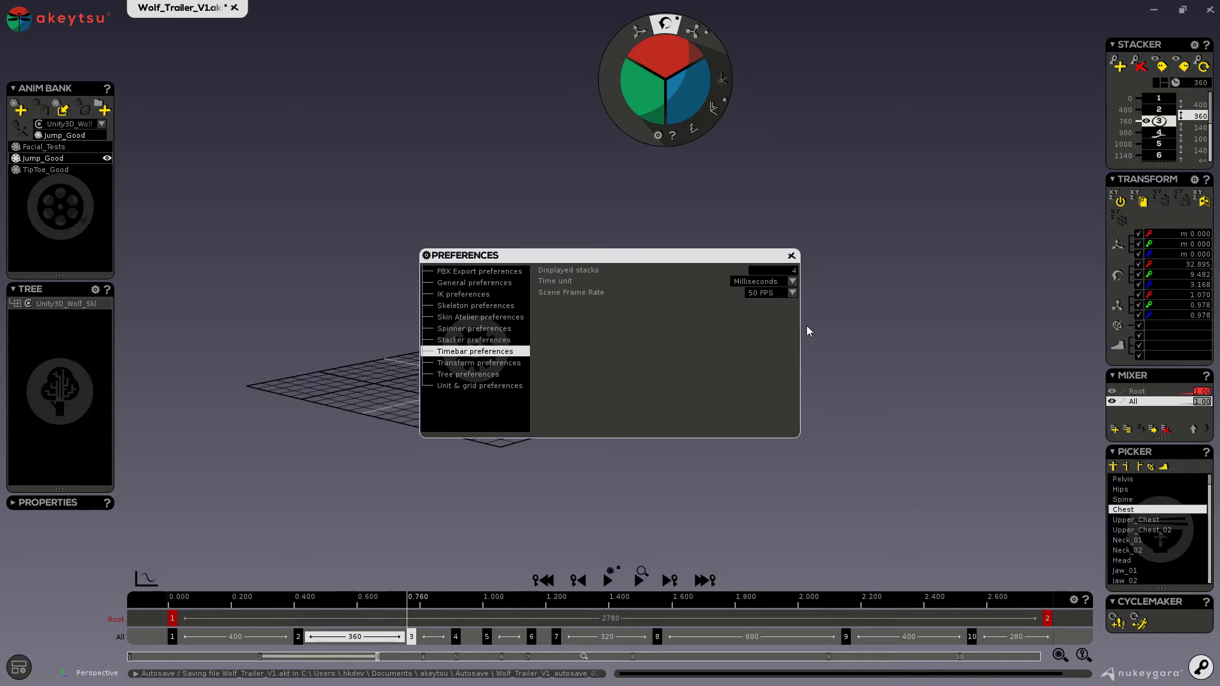
pyautogui.click(791, 281)
pyautogui.click(766, 305)
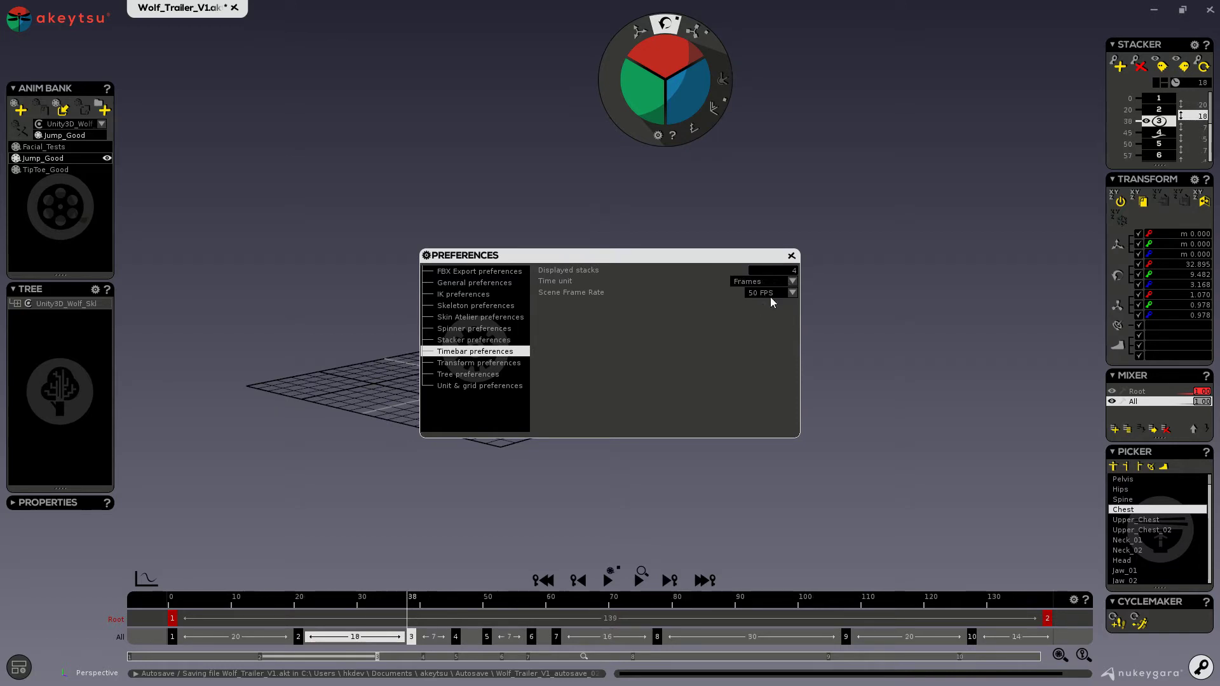
pyautogui.click(793, 256)
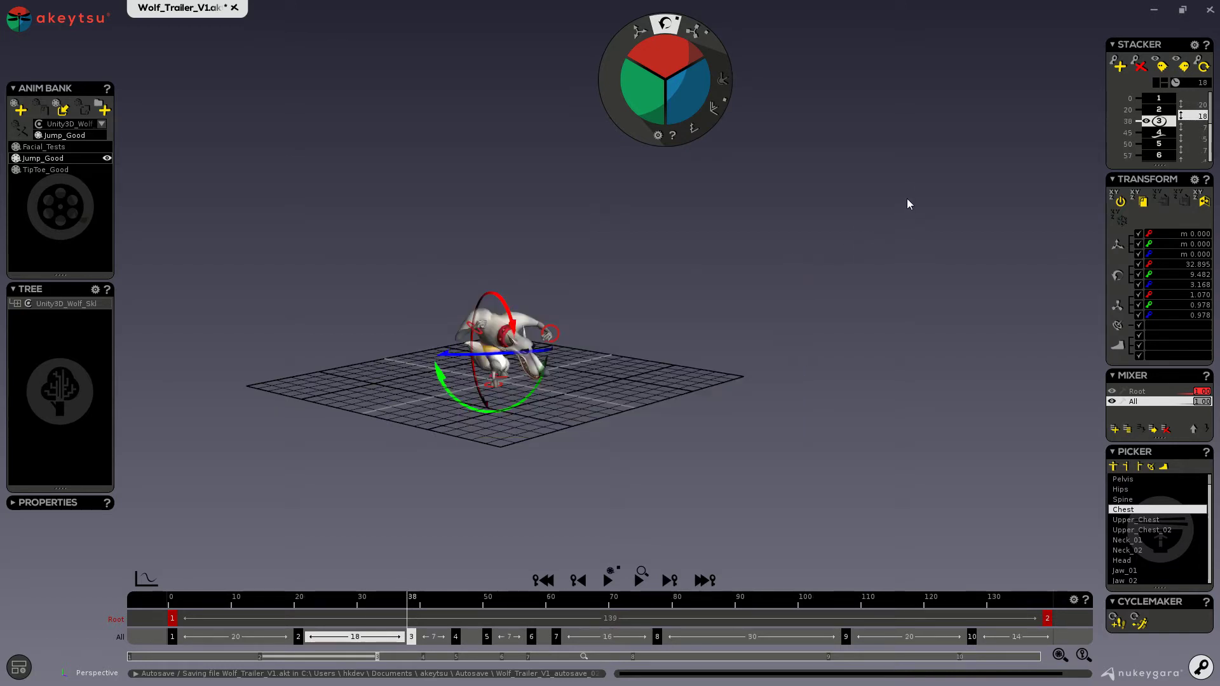
# Step: From key 2 at frame 20, add an in-between key, delete the frame-40 key, then go to frame 33
pyautogui.click(1153, 111)
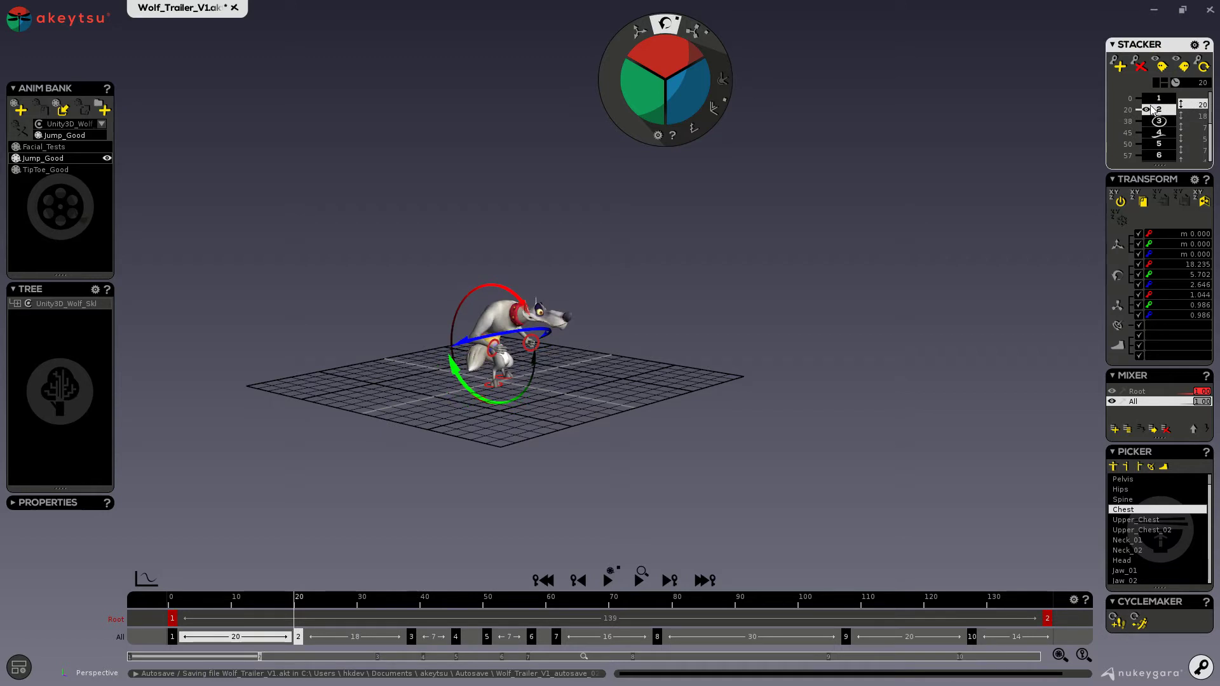
pyautogui.click(1117, 65)
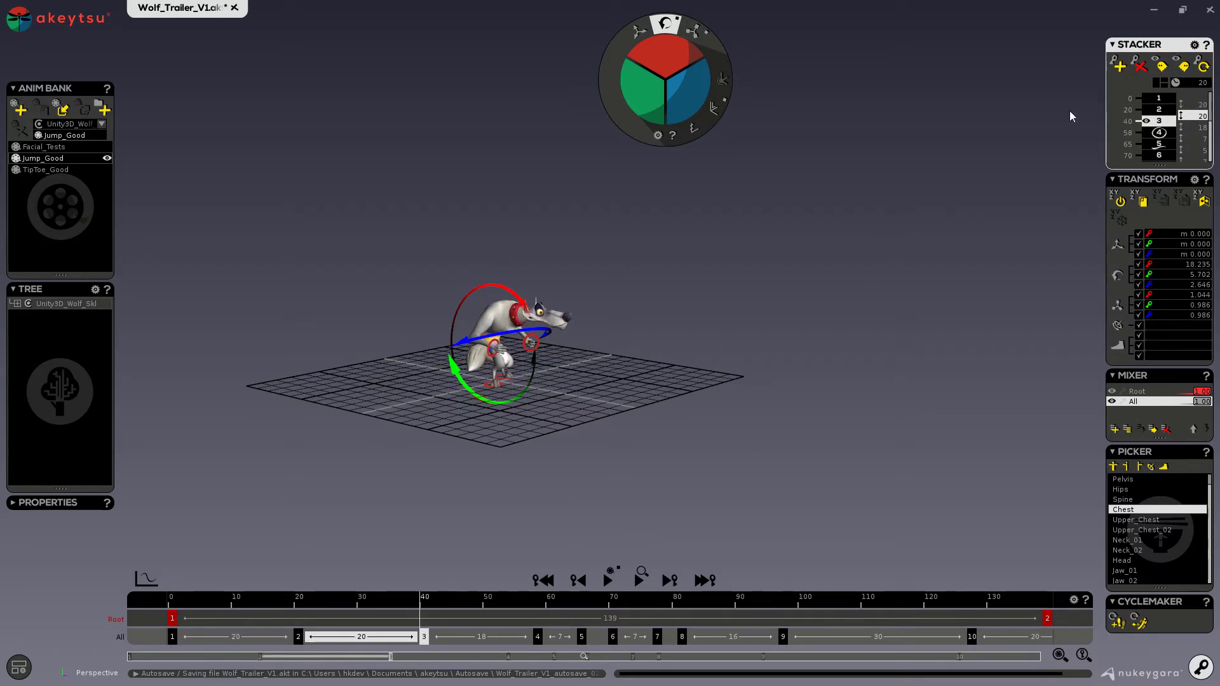
pyautogui.click(1141, 66)
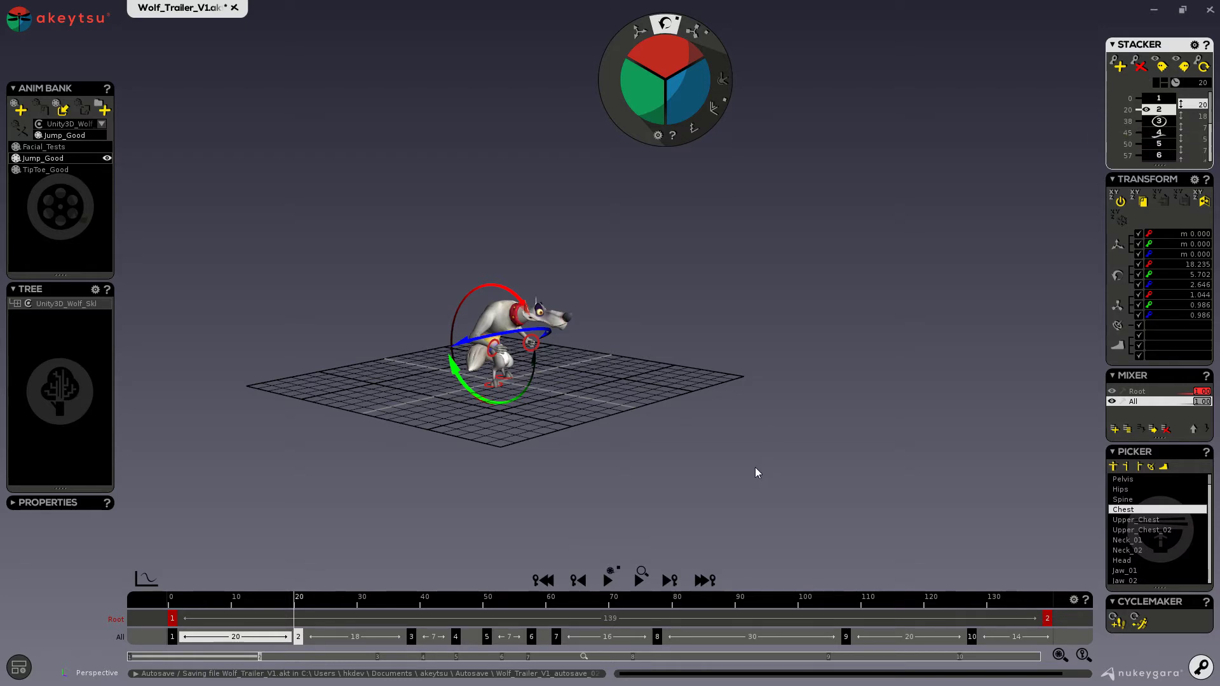
pyautogui.click(376, 599)
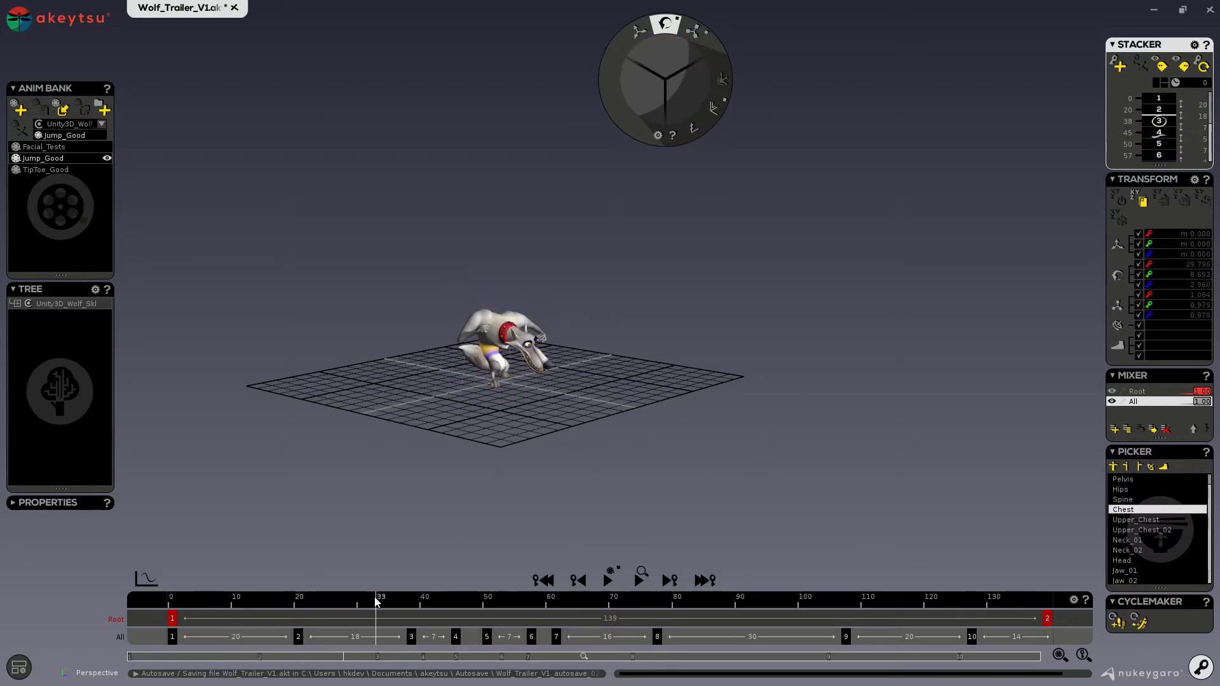
# Step: Create new jump keys at frames 29 and 35, then check the pose from another angle
pyautogui.moveTo(378, 639); pyautogui.dragTo(352, 638)
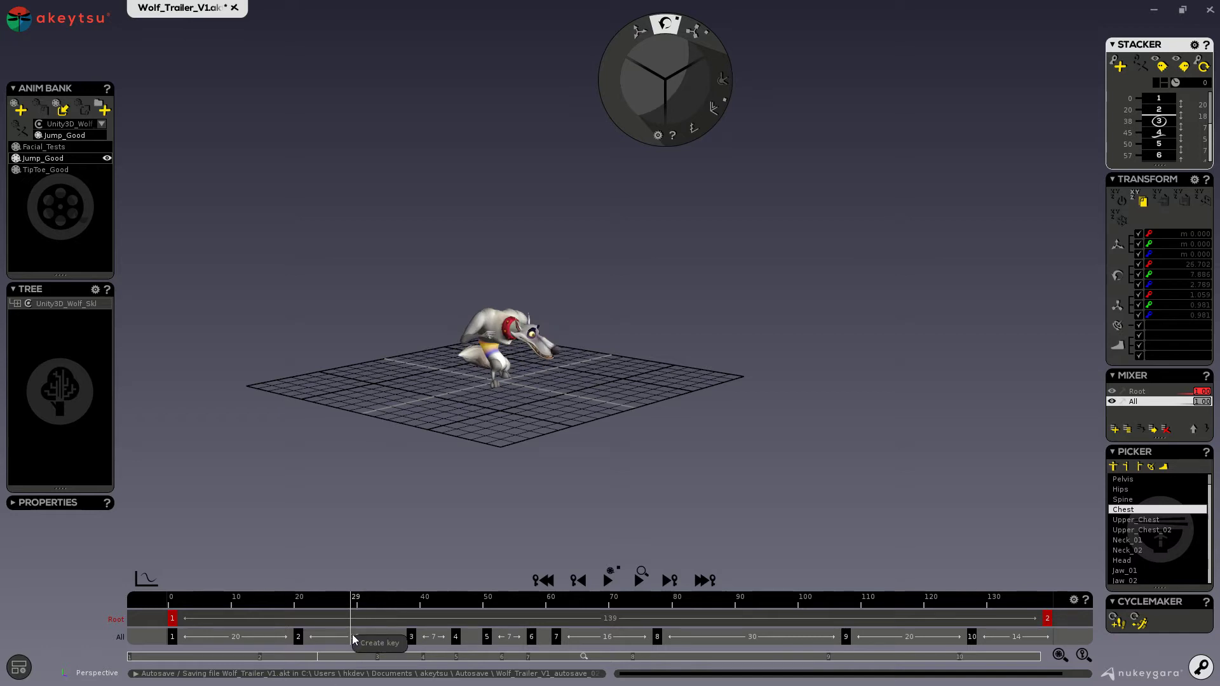
pyautogui.click(377, 644)
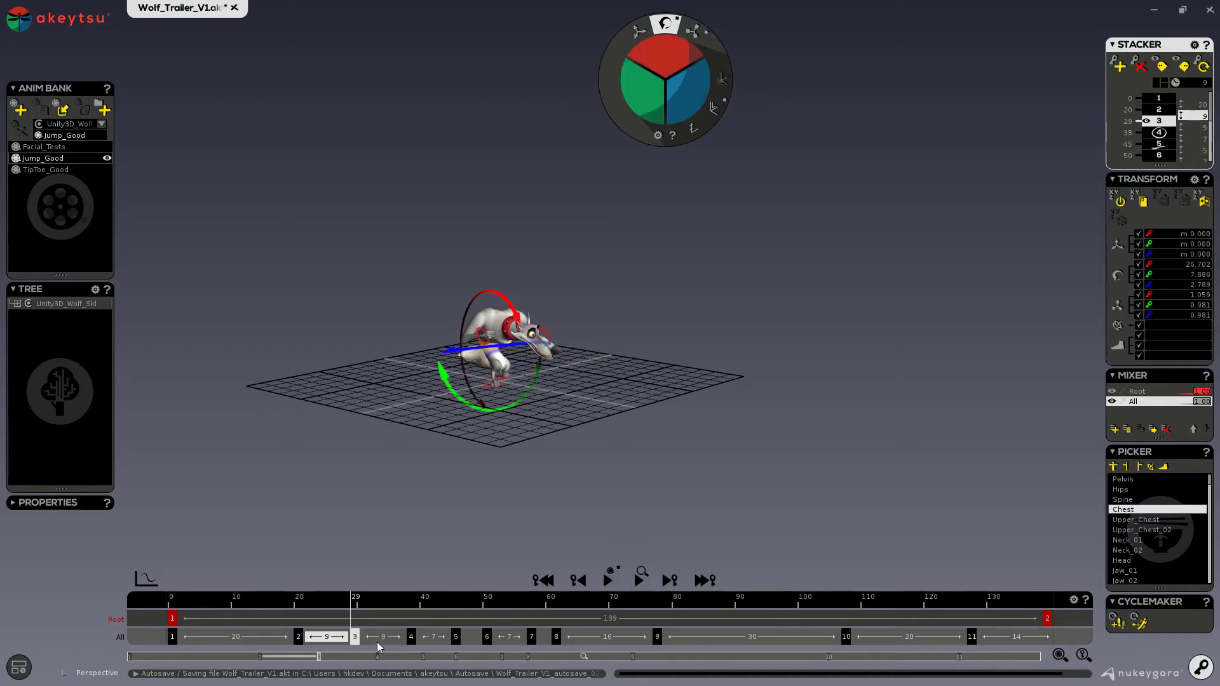
pyautogui.click(392, 620)
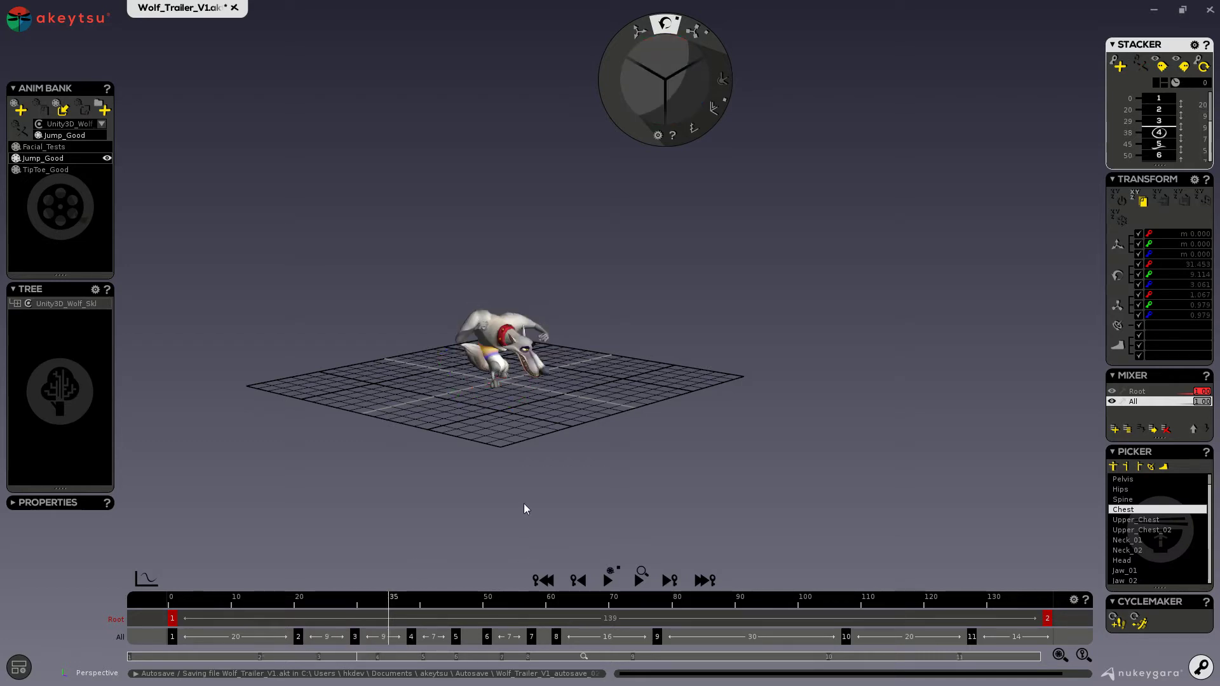
pyautogui.press('k')
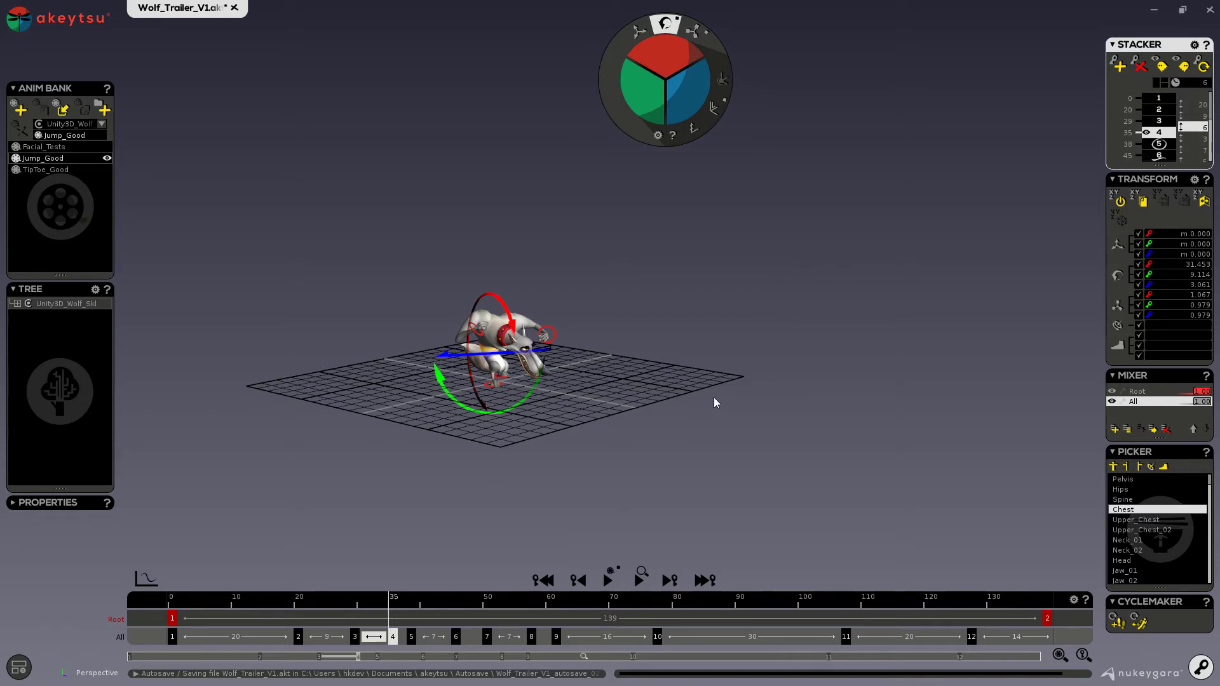
pyautogui.moveTo(755, 362); pyautogui.dragTo(718, 396, button='middle')
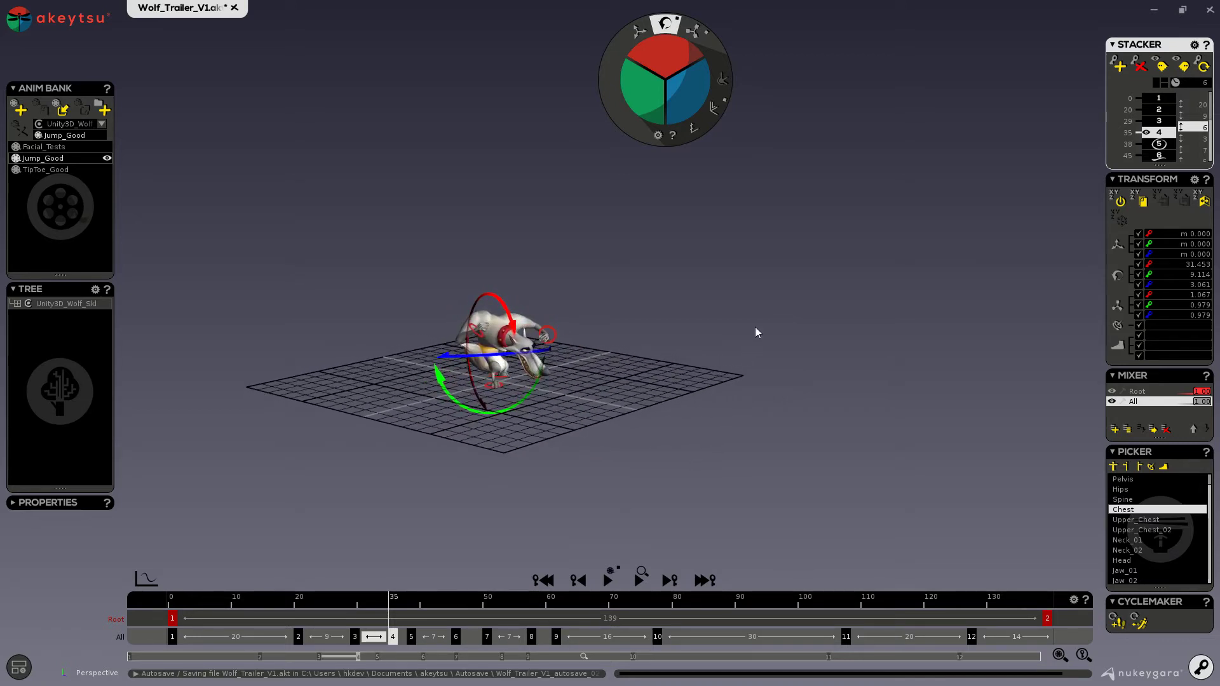
# Step: Scrub the jump from frame 45 to the end, check key 11, and return to frame 78
pyautogui.click(462, 602)
pyautogui.moveTo(462, 602); pyautogui.dragTo(1103, 603)
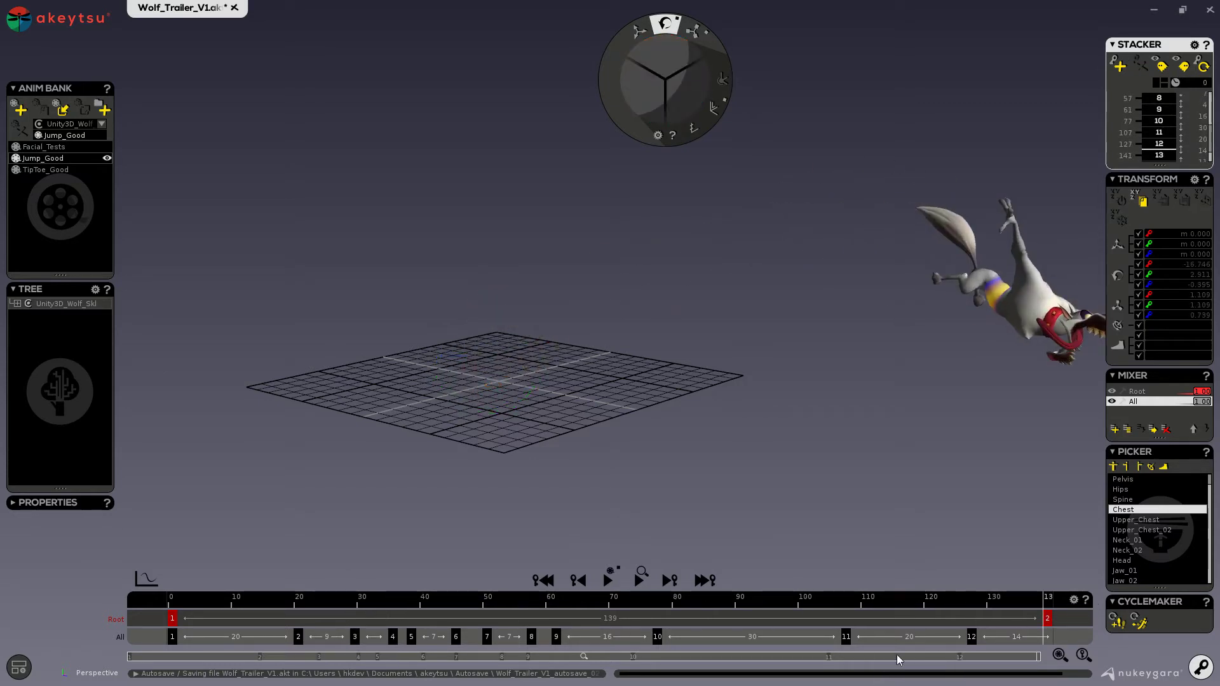
pyautogui.click(848, 635)
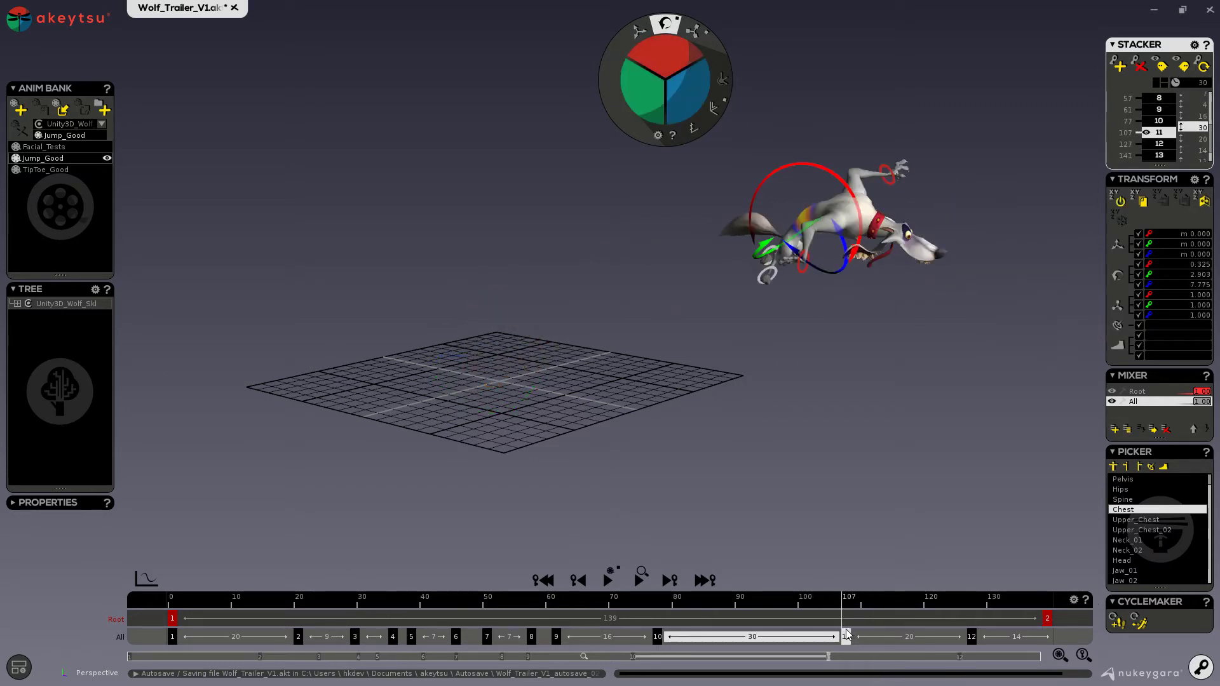
pyautogui.moveTo(784, 605); pyautogui.dragTo(654, 609)
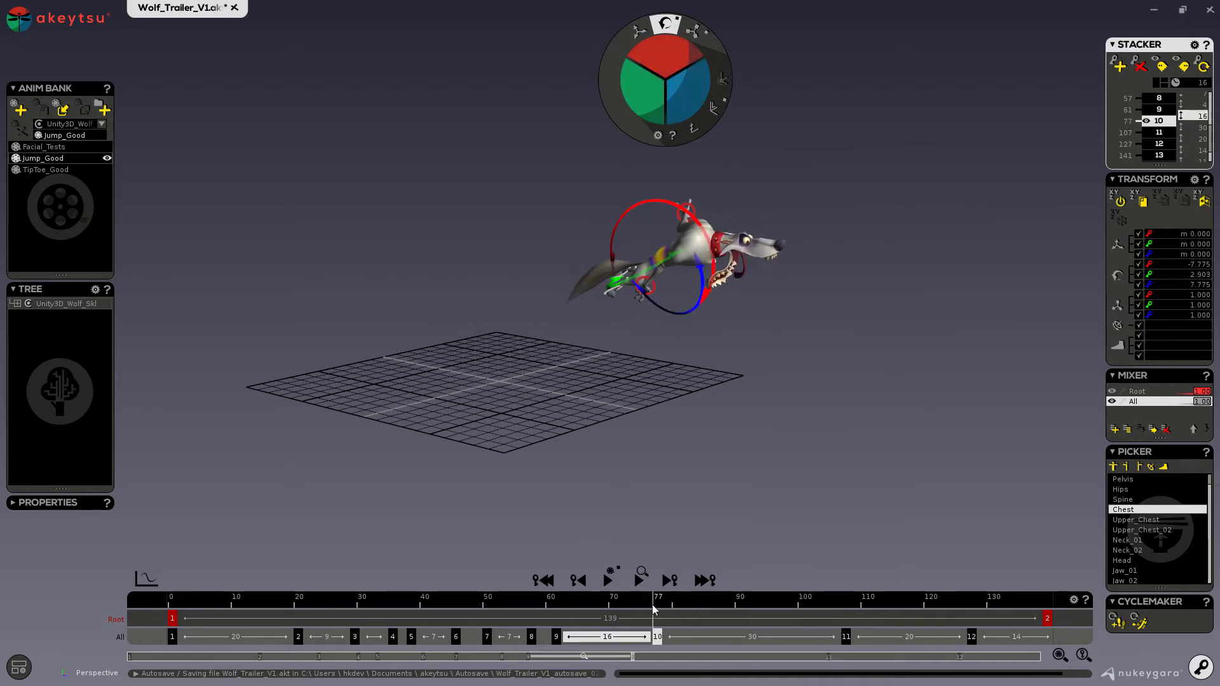
# Step: Select the last key at frame 161 and set its duration to 13 frames
pyautogui.scroll(-2, 1163, 120)
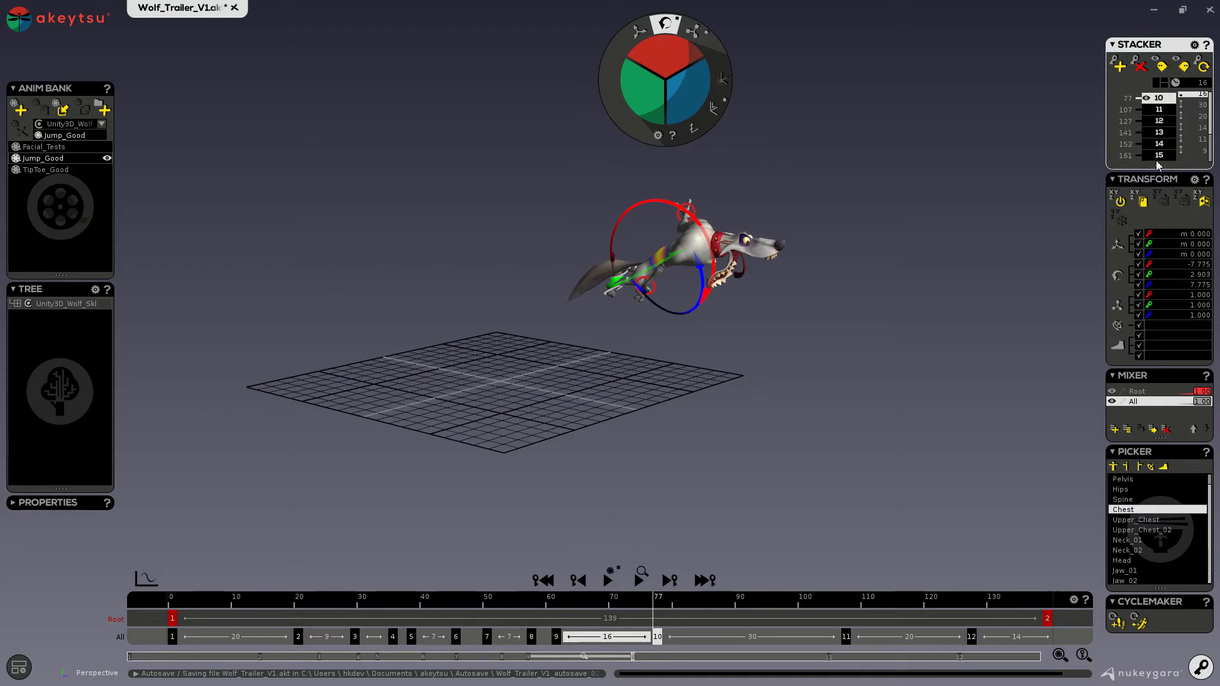
pyautogui.click(1159, 156)
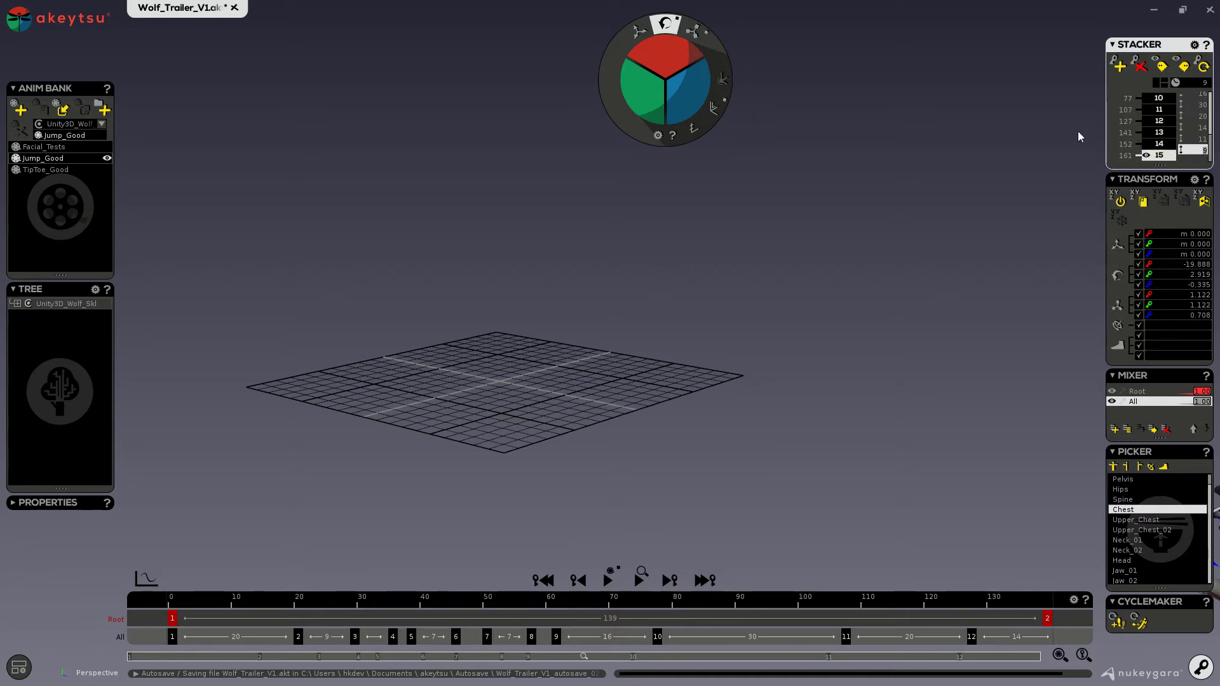
pyautogui.write('3')
pyautogui.press('Return')
# Step: After checking key 6 at frame 45, select key 1 at frame 0 and create a key at frame 10
pyautogui.click(661, 596)
pyautogui.click(456, 637)
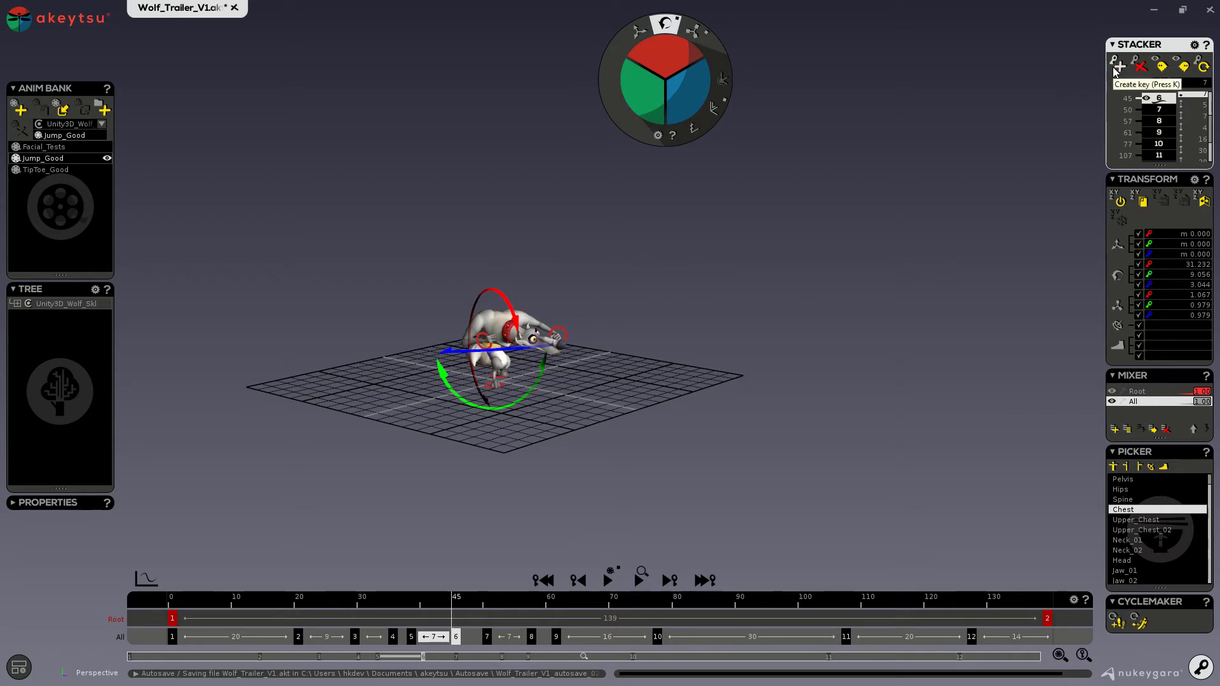
pyautogui.scroll(3, 1163, 122)
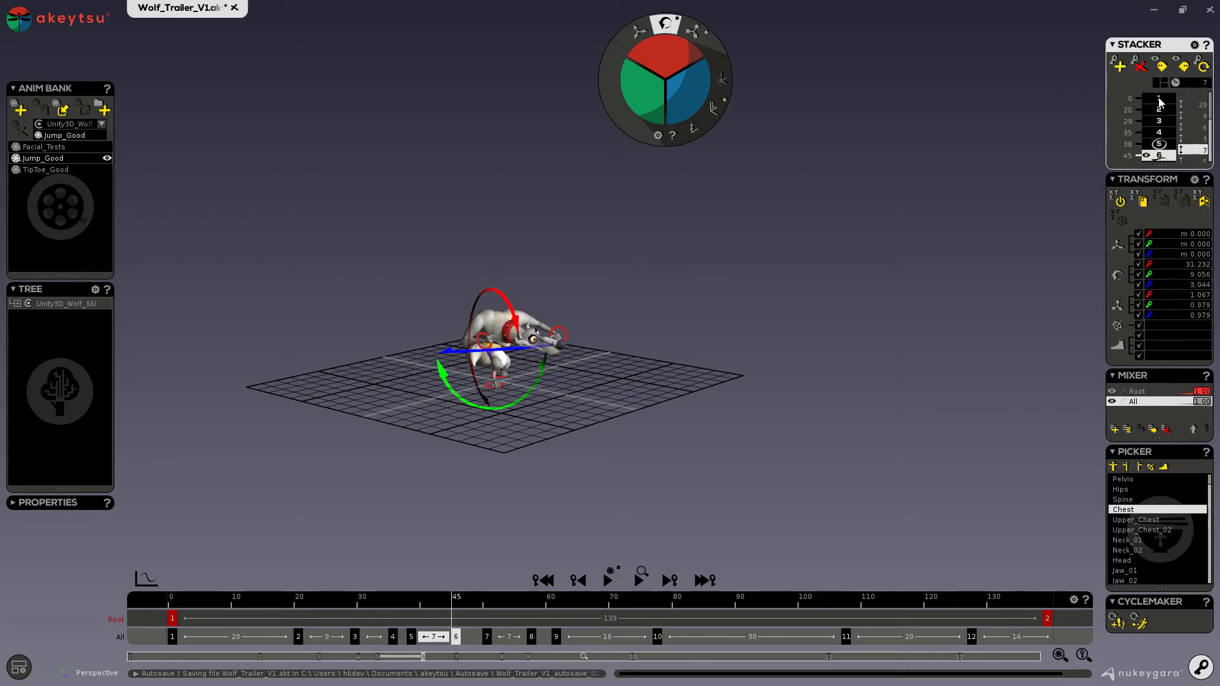
pyautogui.click(1159, 100)
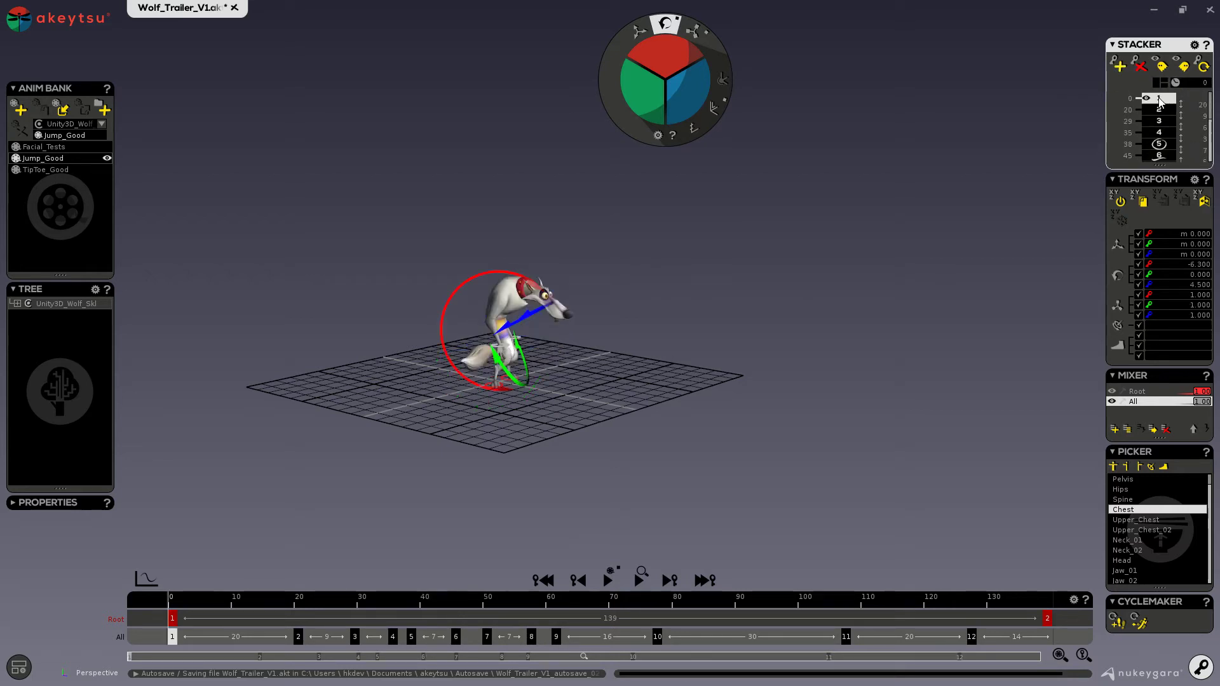
pyautogui.click(1119, 66)
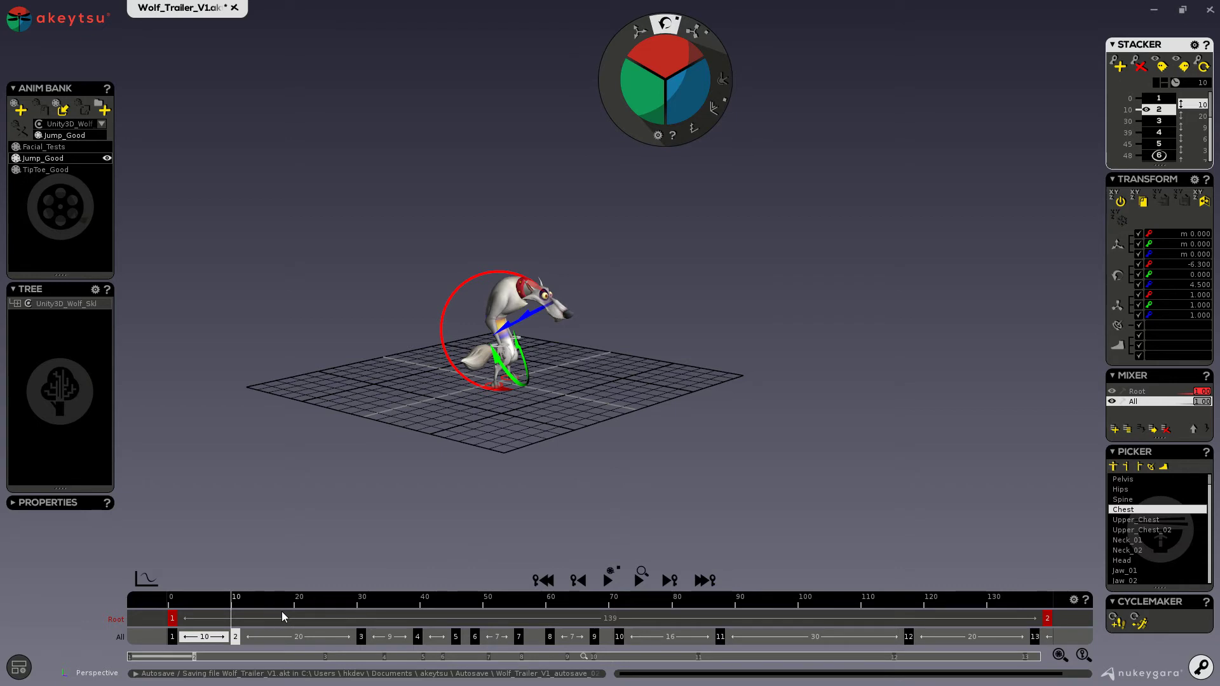
# Step: Add and then delete a trial key at frame 21, then merge the frame-34 key into the next key
pyautogui.click(304, 602)
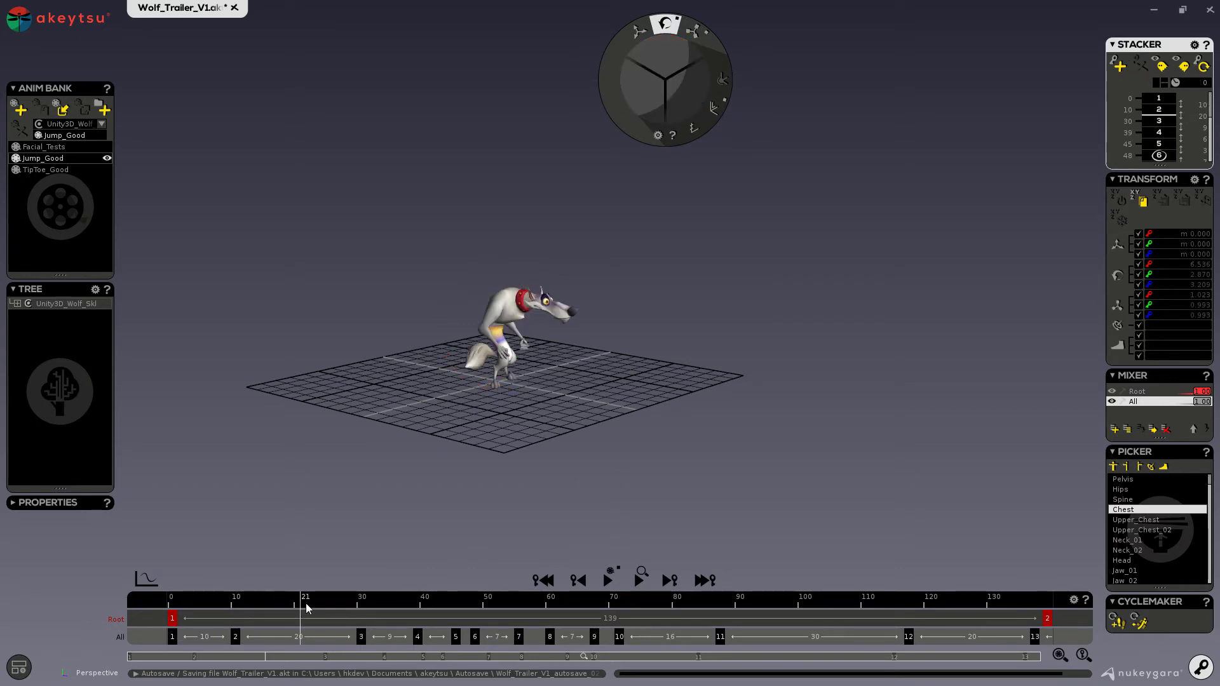
pyautogui.click(1116, 64)
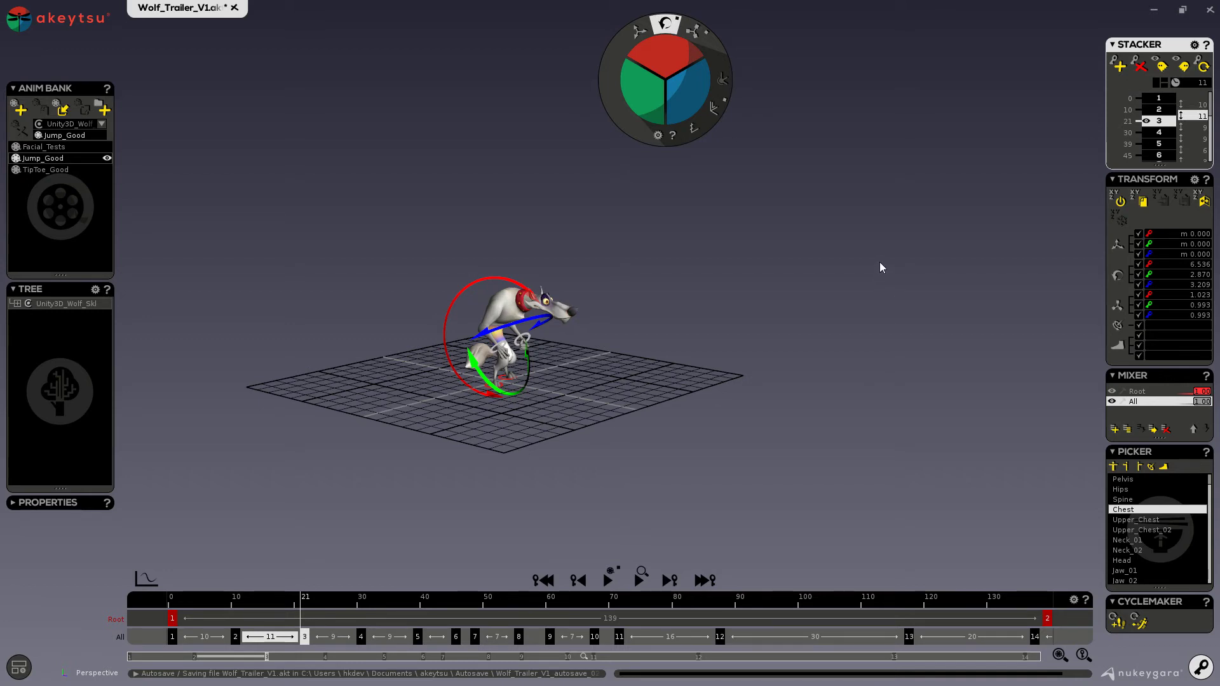
pyautogui.click(1139, 67)
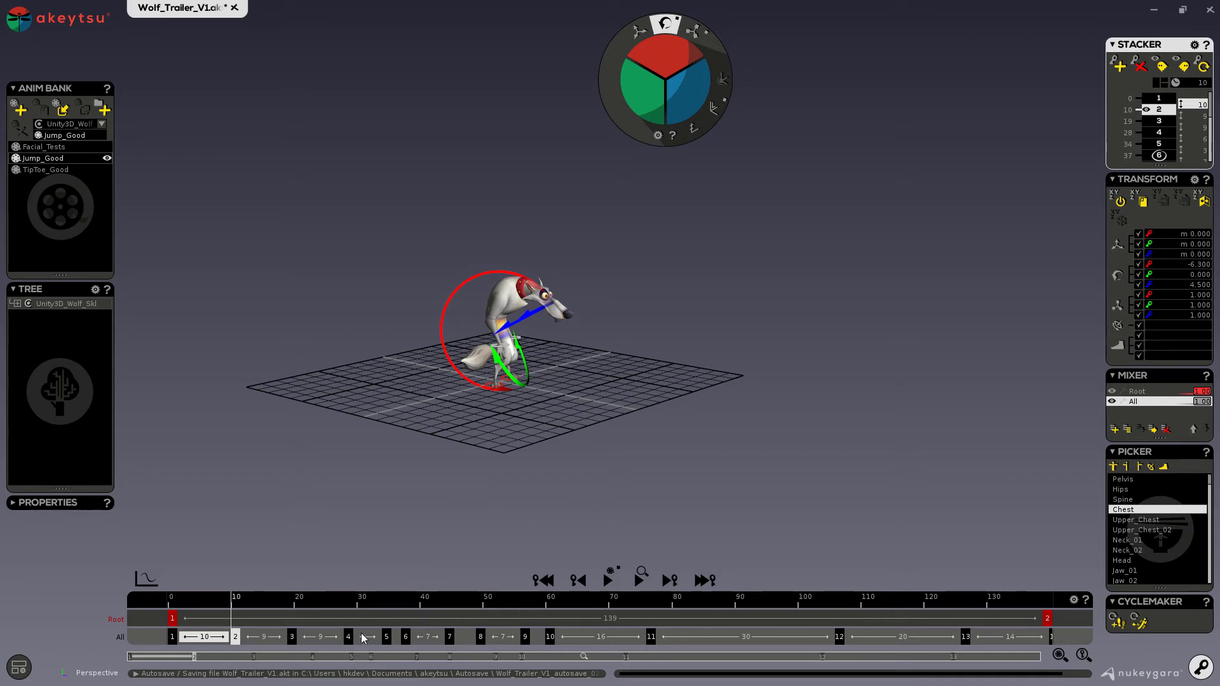
pyautogui.click(388, 637)
pyautogui.moveTo(390, 637); pyautogui.dragTo(412, 644)
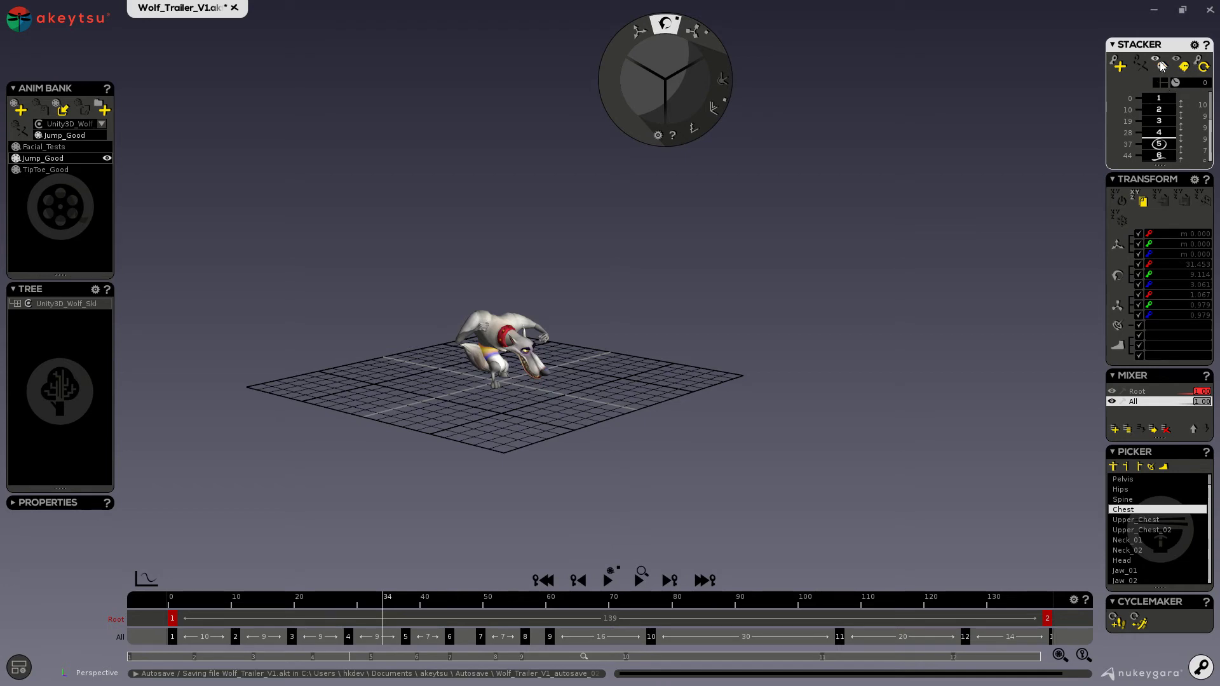
# Step: Turn on previous and next pose ghosts, view the ghost trail, and open the Stacker preferences
pyautogui.click(1162, 66)
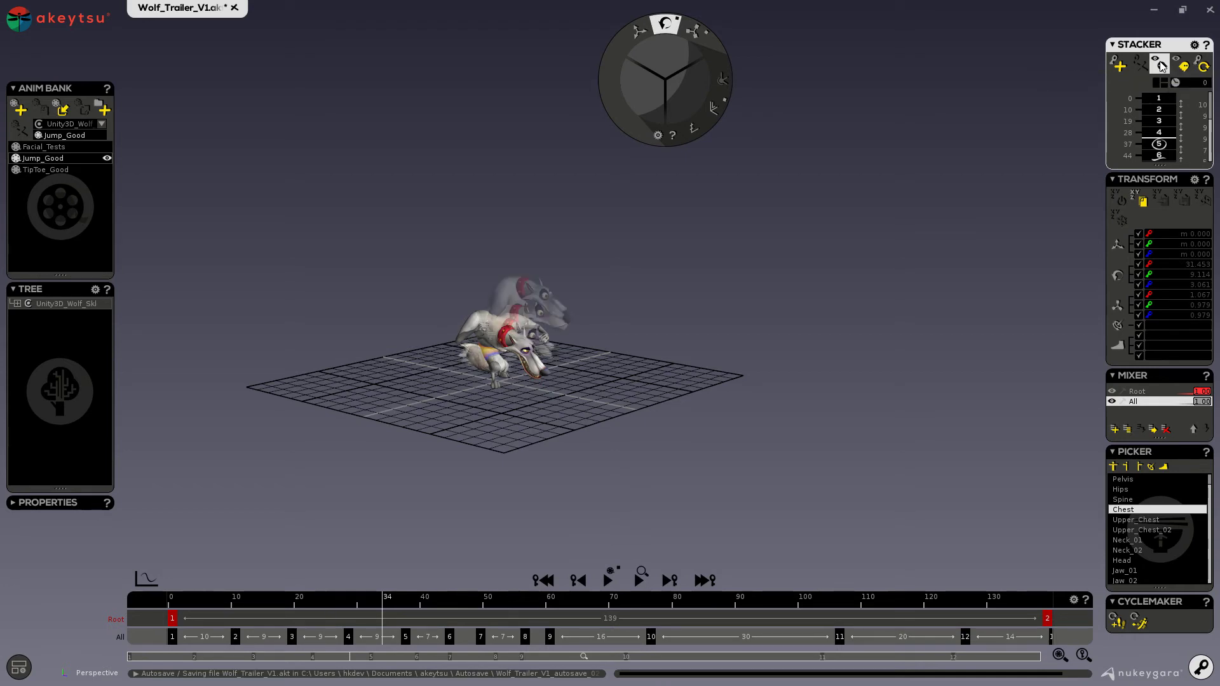
pyautogui.click(1184, 64)
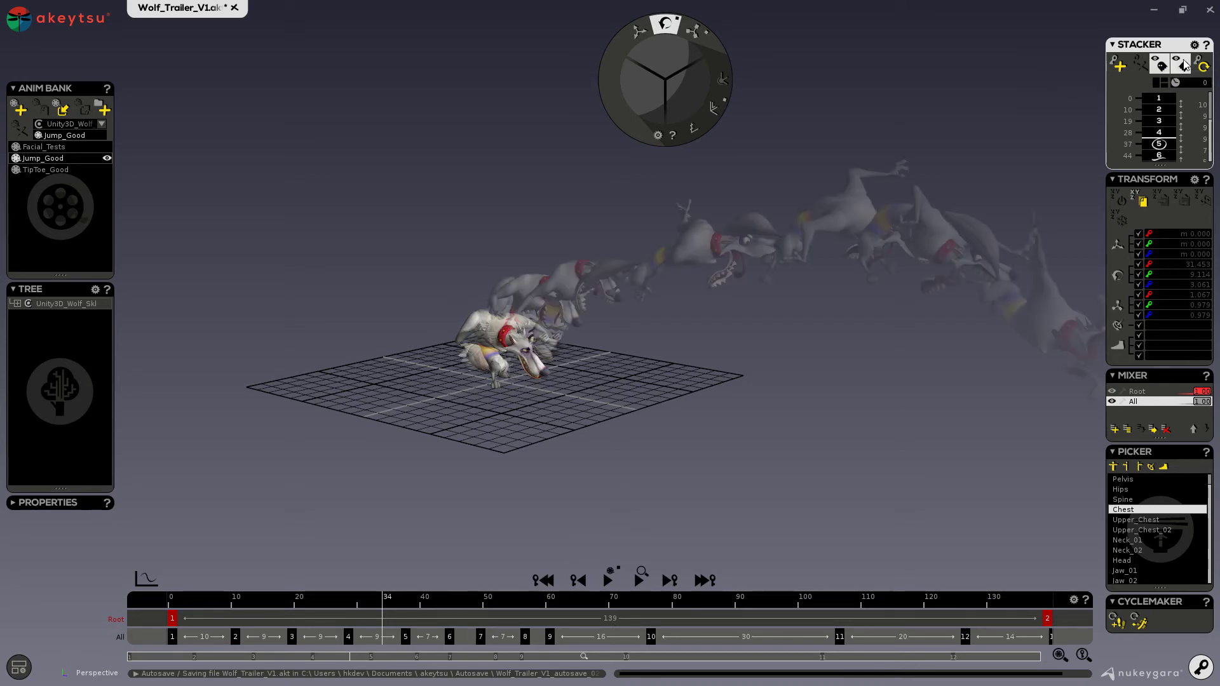
pyautogui.moveTo(597, 405); pyautogui.dragTo(689, 319, button='middle')
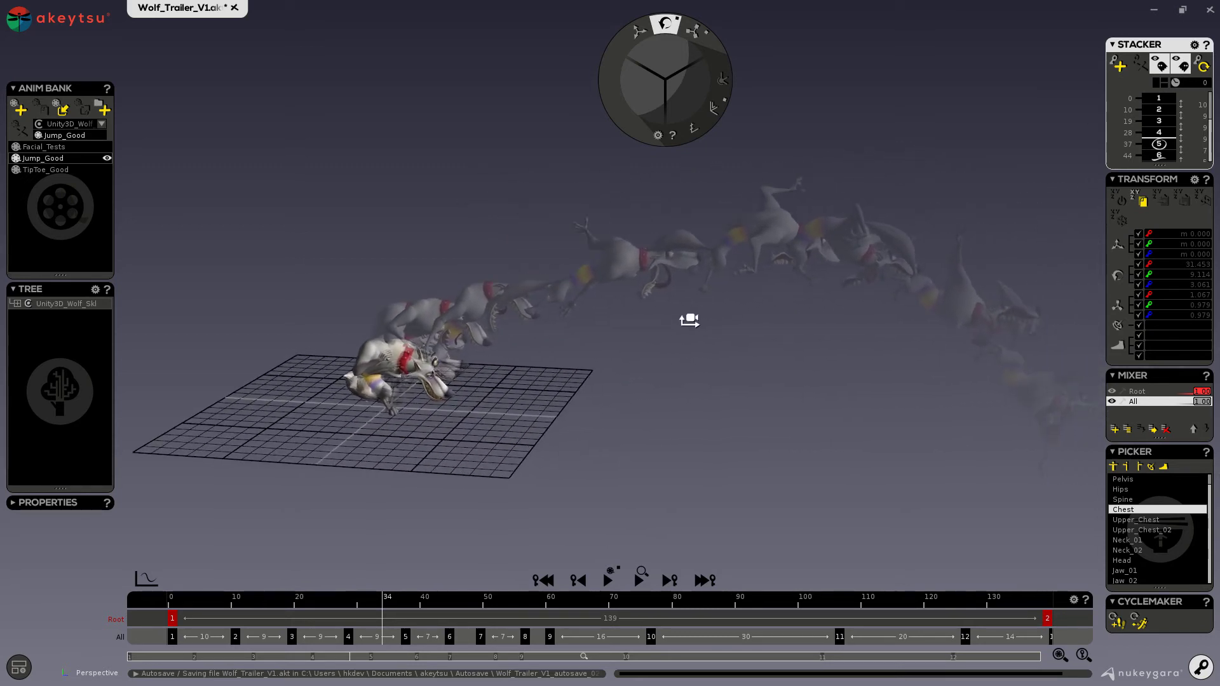
pyautogui.click(1195, 45)
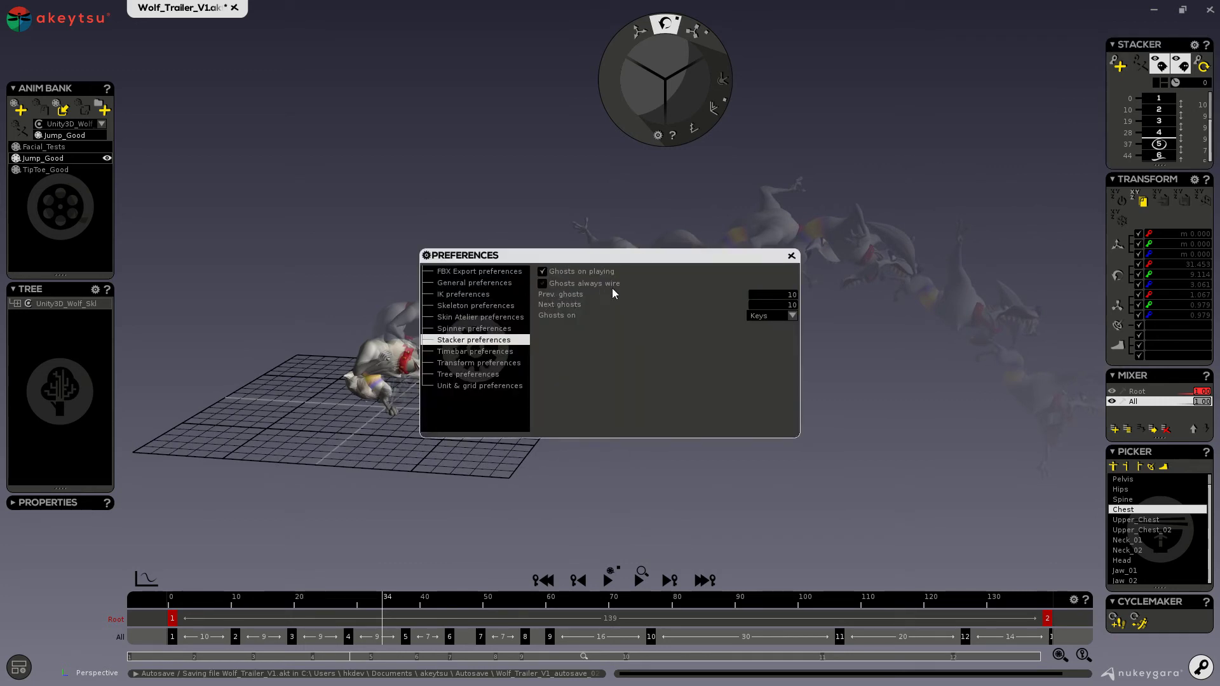
# Step: In Stacker preferences, change Ghosts on from Keys to Frames and scrub the jump to check the trail
pyautogui.click(794, 316)
pyautogui.click(763, 327)
pyautogui.moveTo(684, 261); pyautogui.dragTo(858, 354)
pyautogui.click(964, 410)
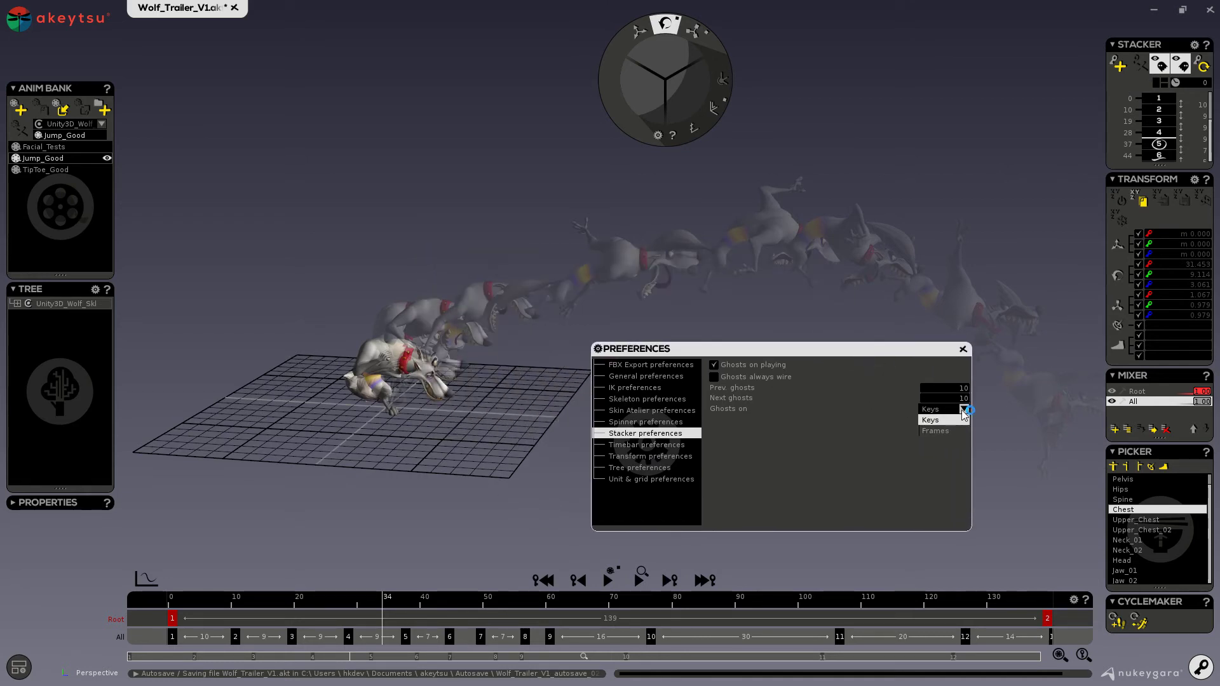
pyautogui.click(943, 436)
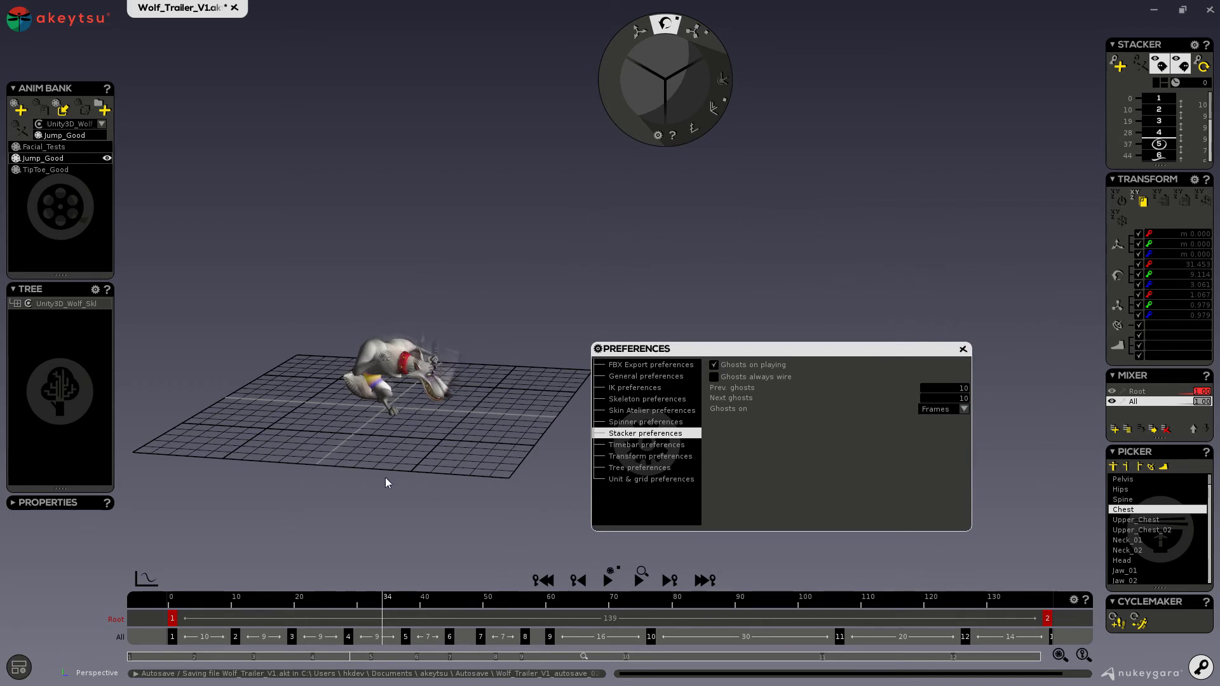
pyautogui.moveTo(399, 611); pyautogui.dragTo(540, 611)
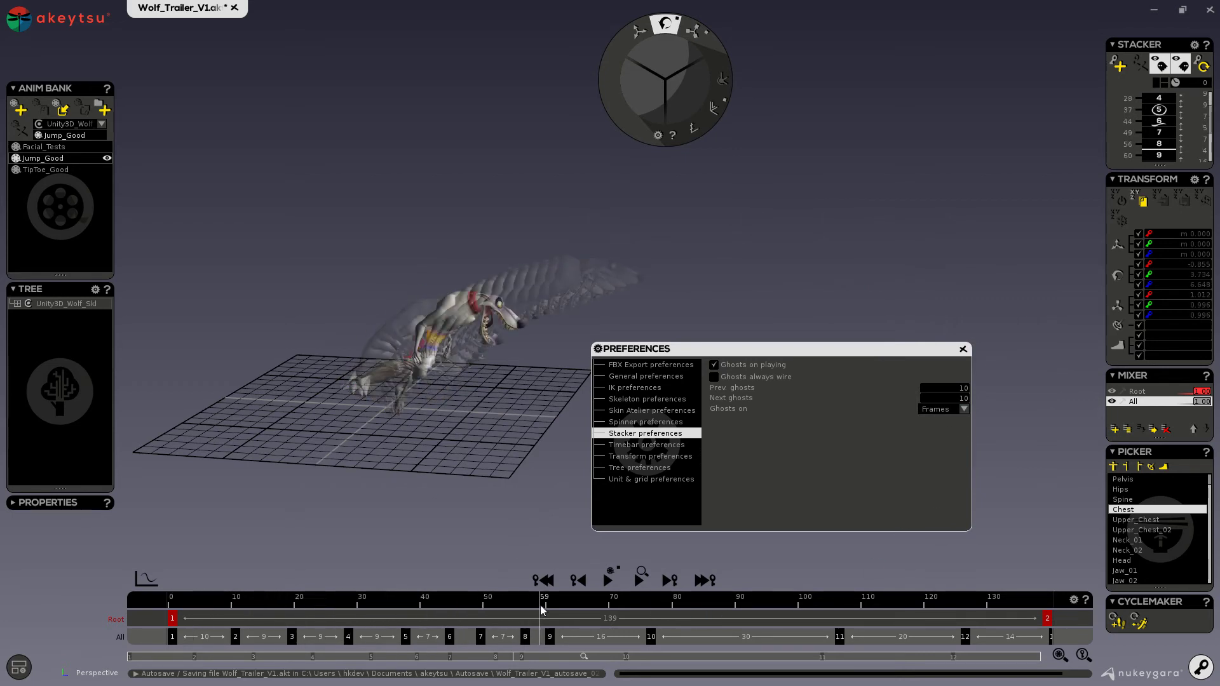
# Step: Toggle Ghosts always wire on and back to shaded, close Preferences, and play the jump
pyautogui.click(746, 377)
pyautogui.click(745, 377)
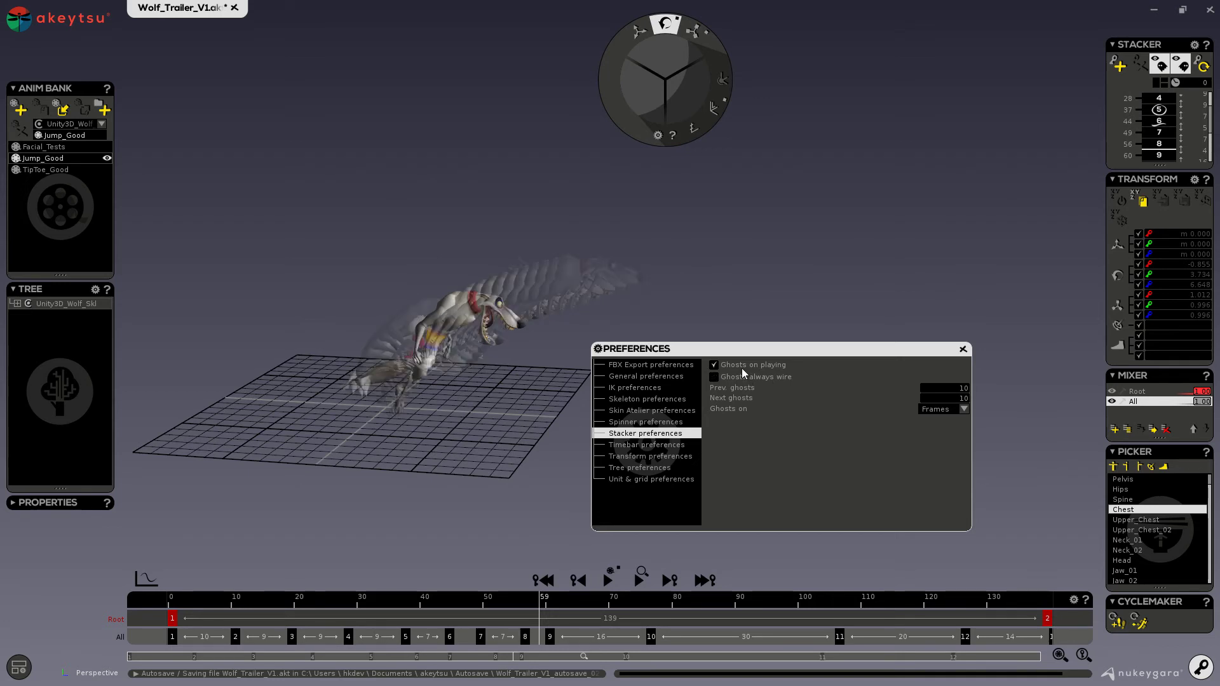
pyautogui.click(960, 351)
pyautogui.click(608, 580)
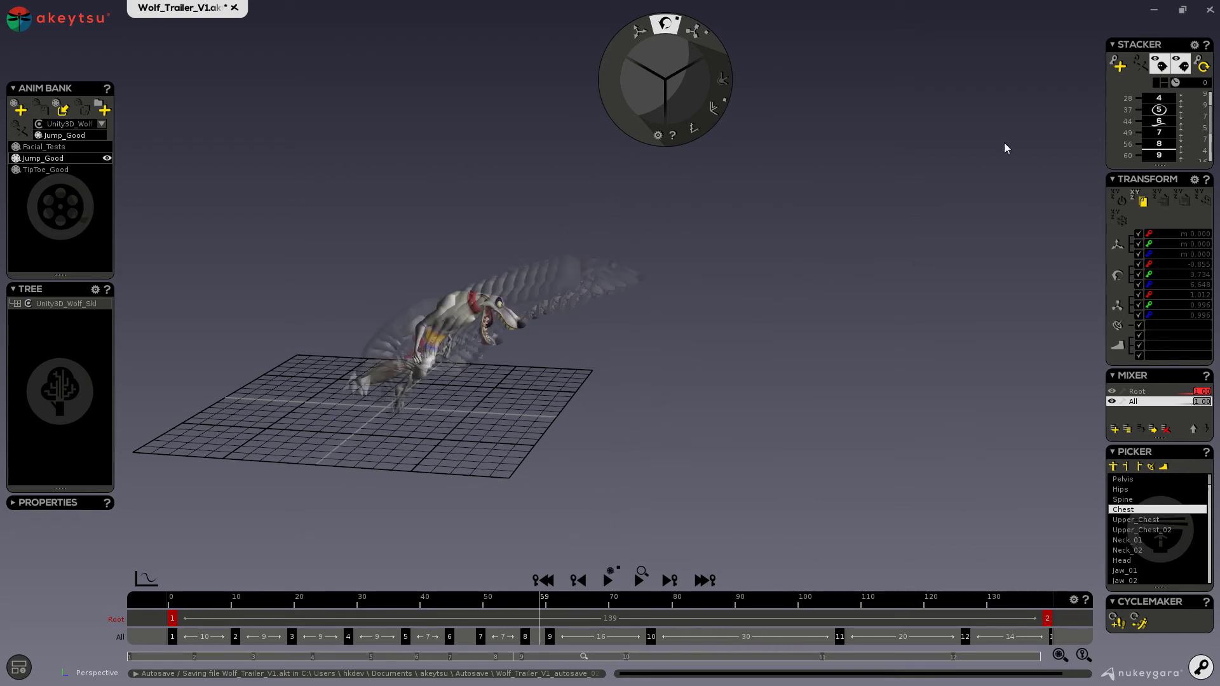
# Step: Turn off the jump's ghosts, then switch to TipToe_Good in the Anim Bank and play it
pyautogui.click(1162, 67)
pyautogui.click(1163, 70)
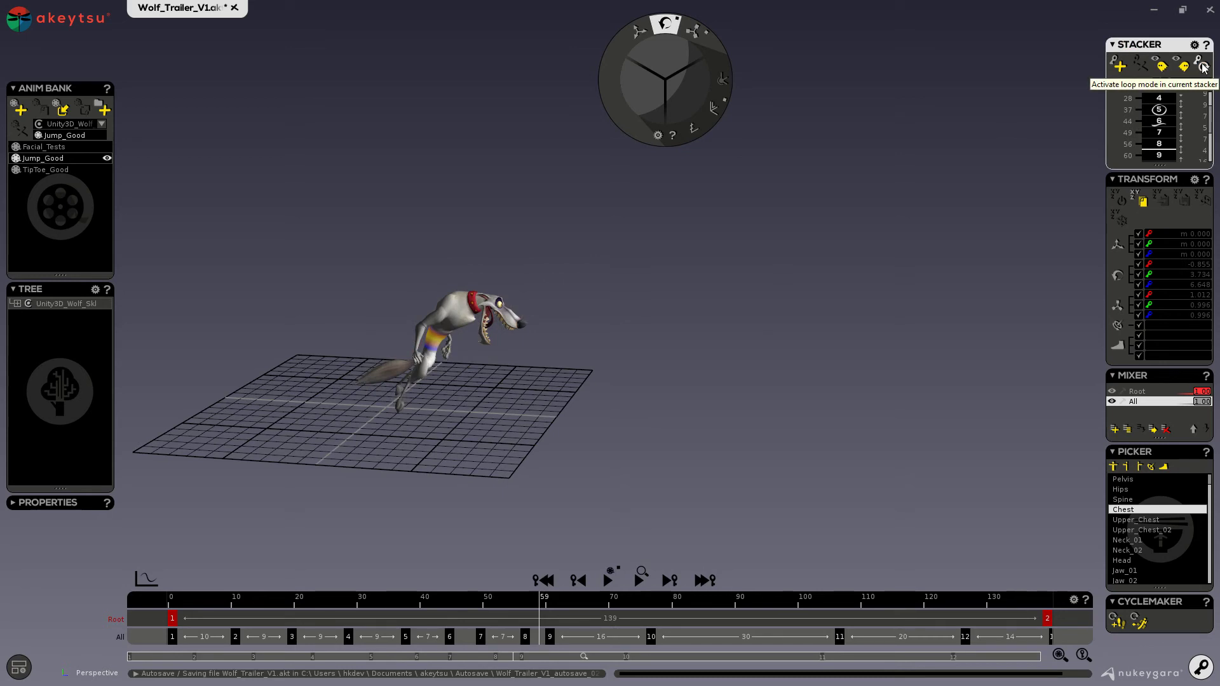
pyautogui.click(49, 172)
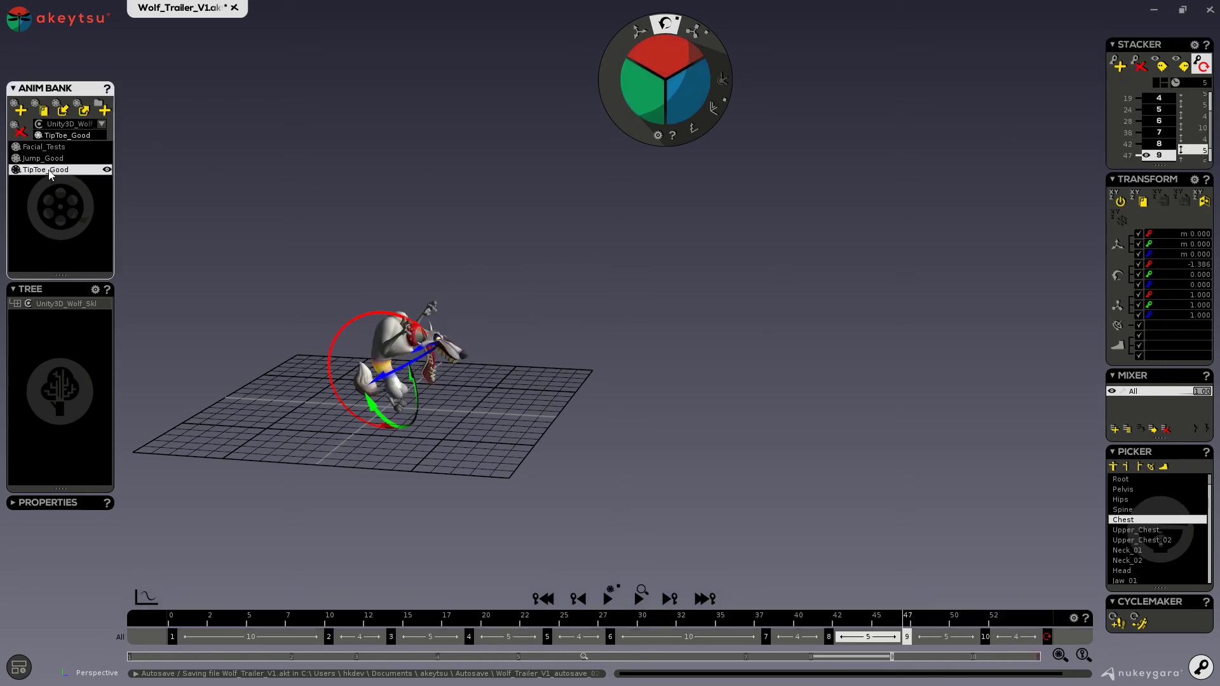
pyautogui.click(608, 599)
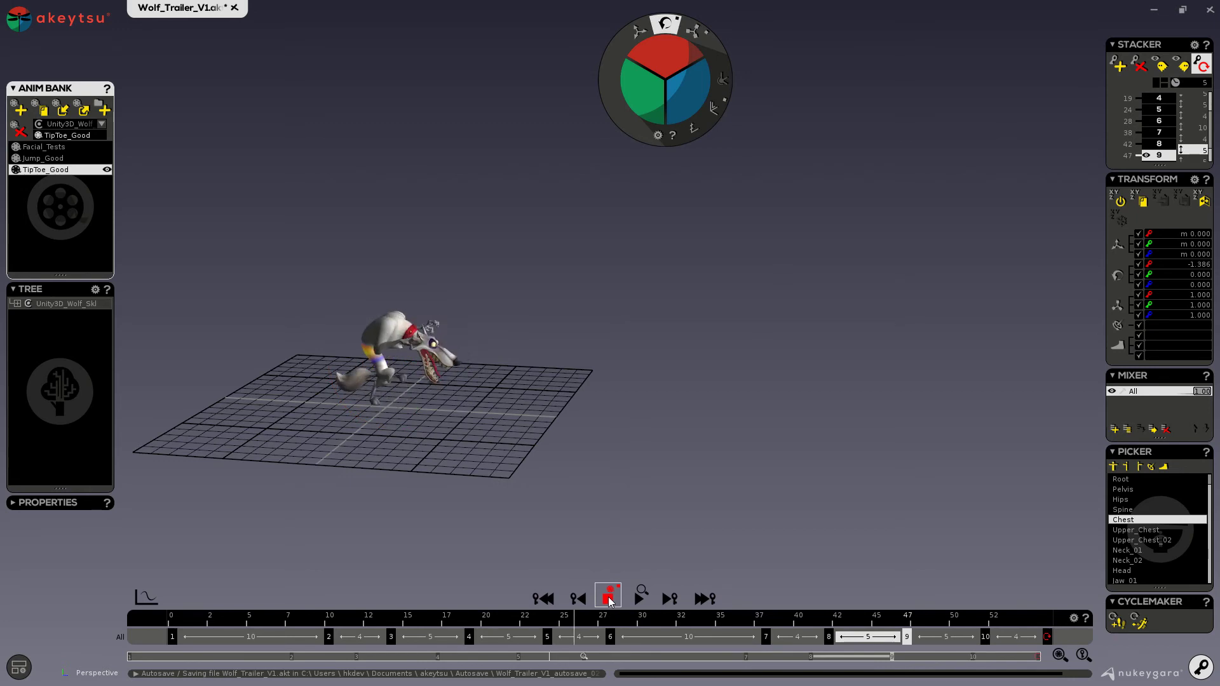
# Step: Remove TipToe_Good's existing Loop key, preview it without looping, then add a Loop key after the last key
pyautogui.click(1048, 637)
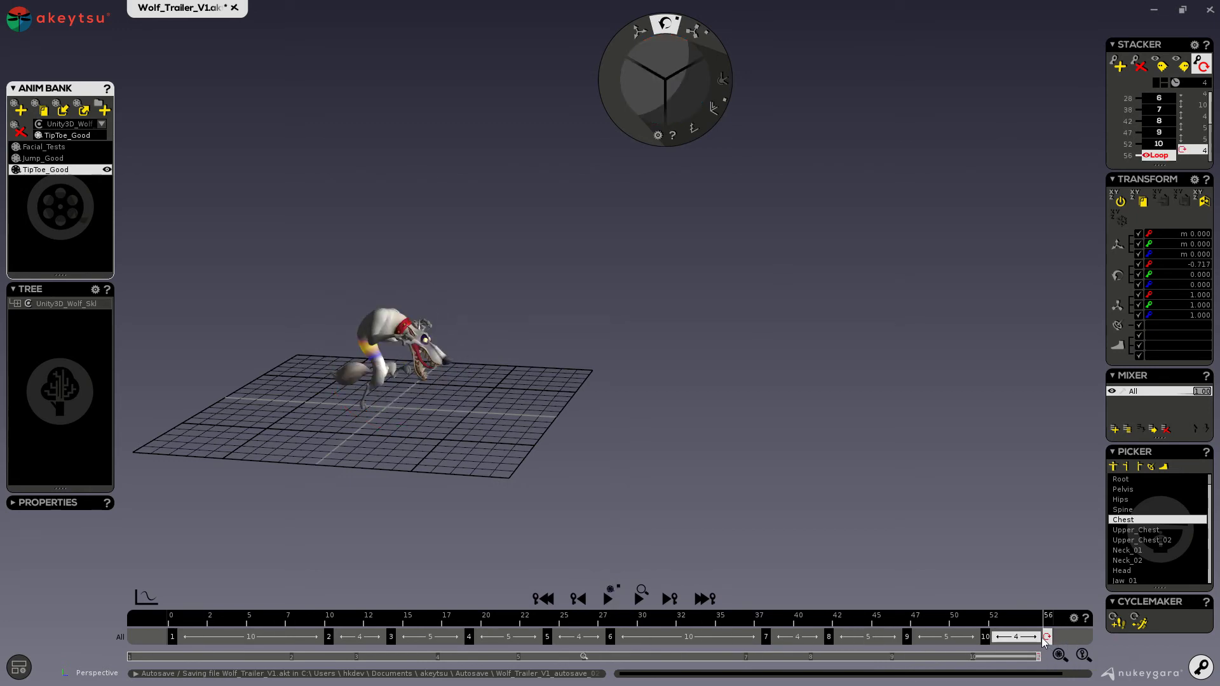
pyautogui.click(1199, 68)
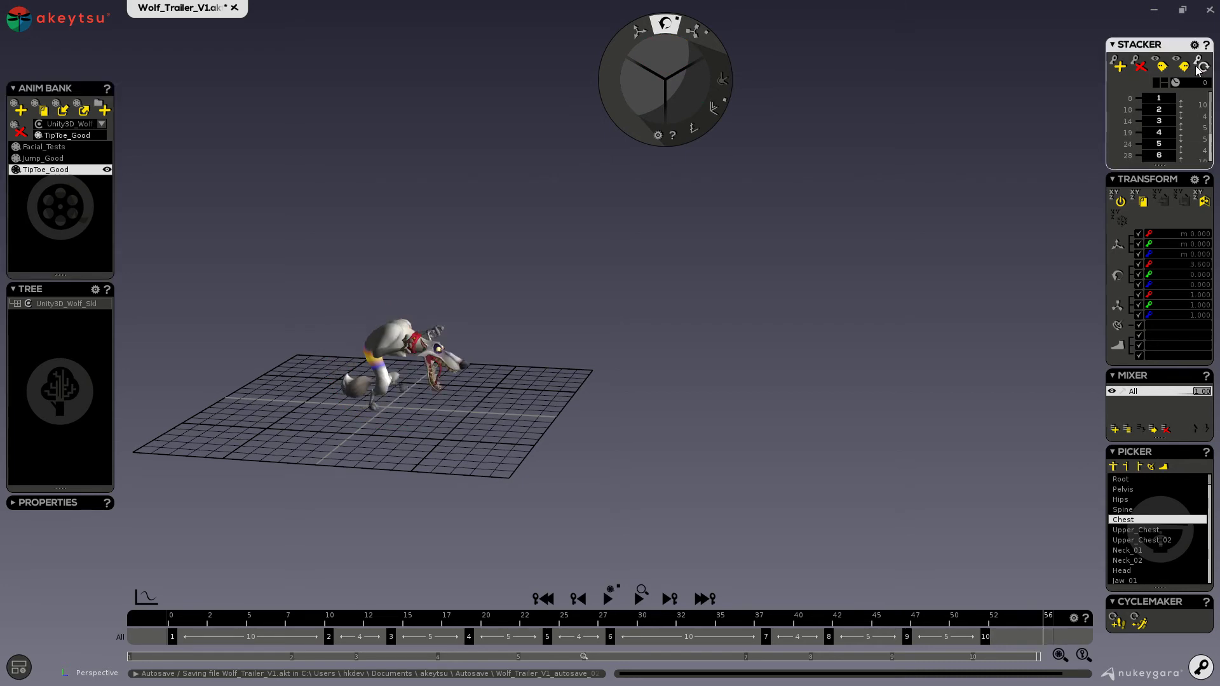
pyautogui.click(608, 599)
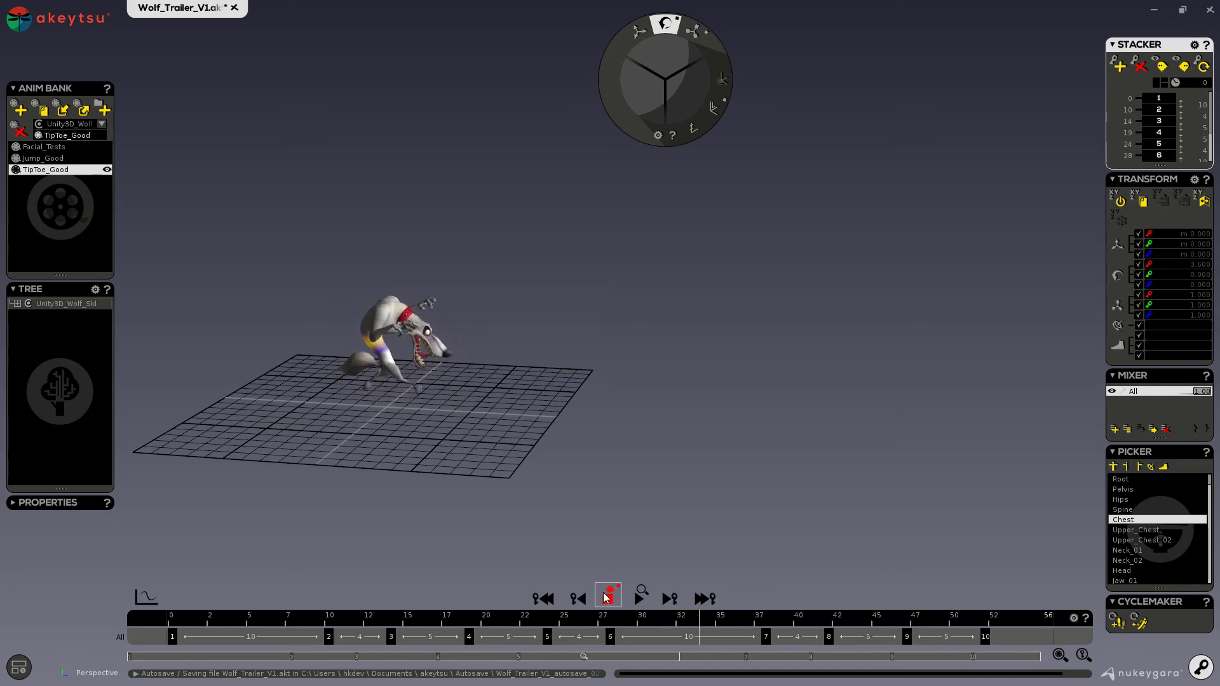
pyautogui.click(608, 599)
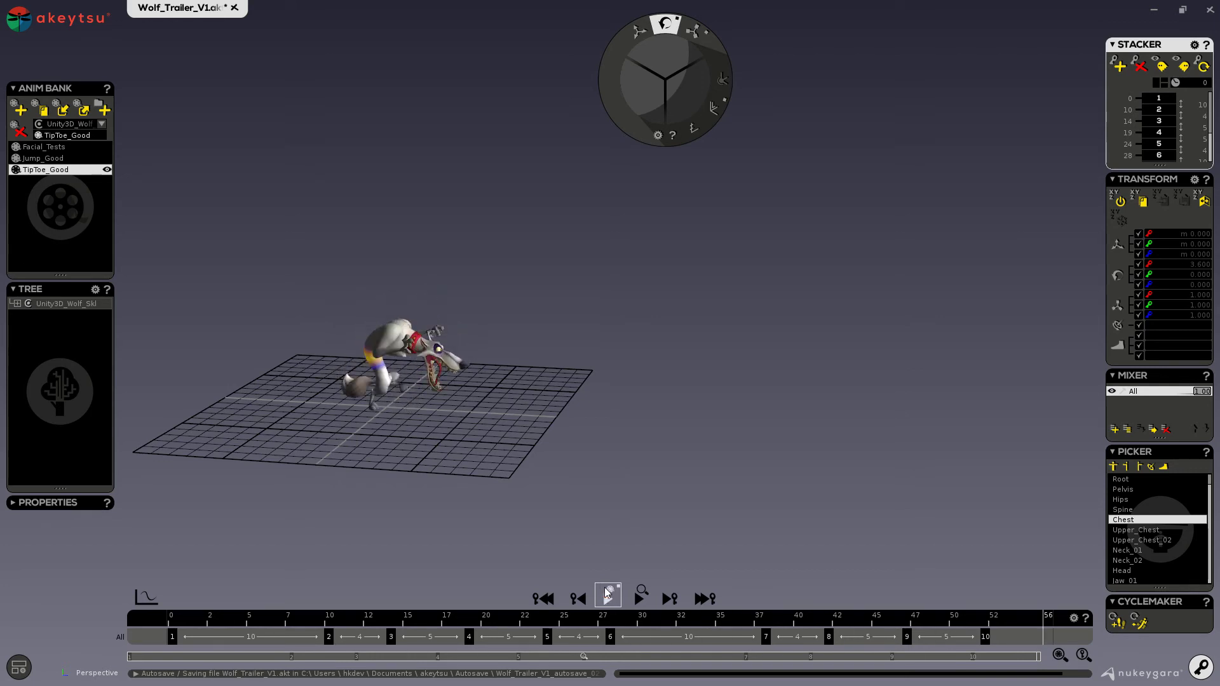
pyautogui.click(1202, 64)
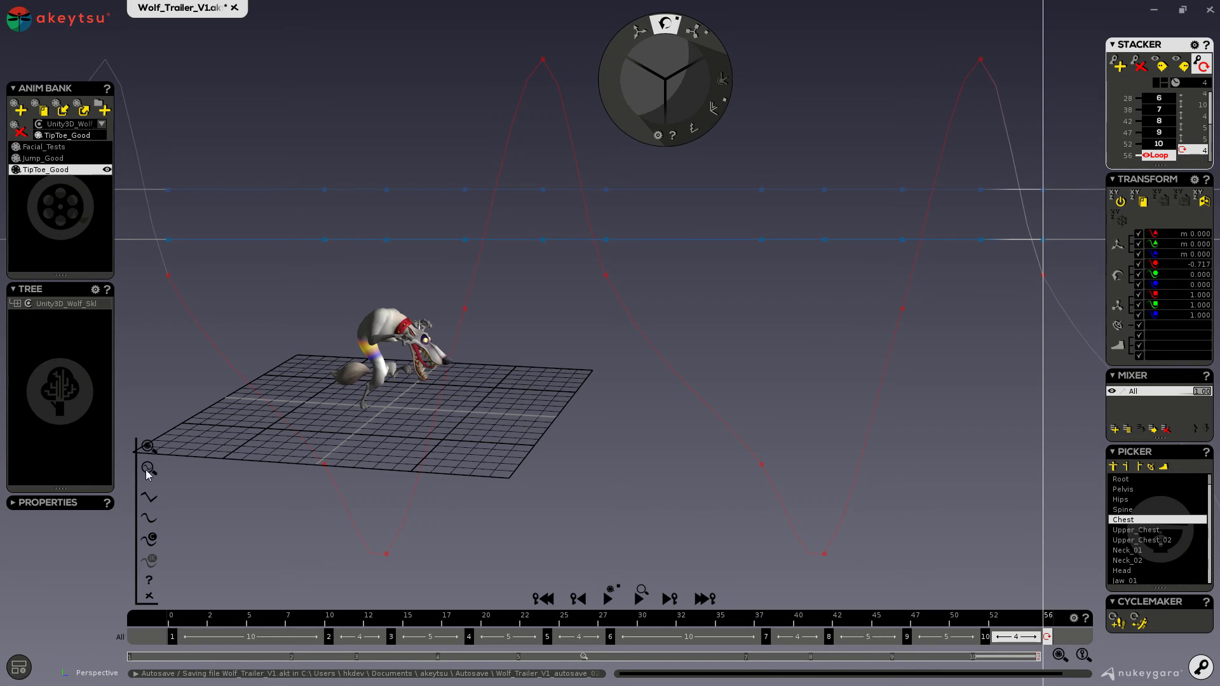
pyautogui.click(173, 617)
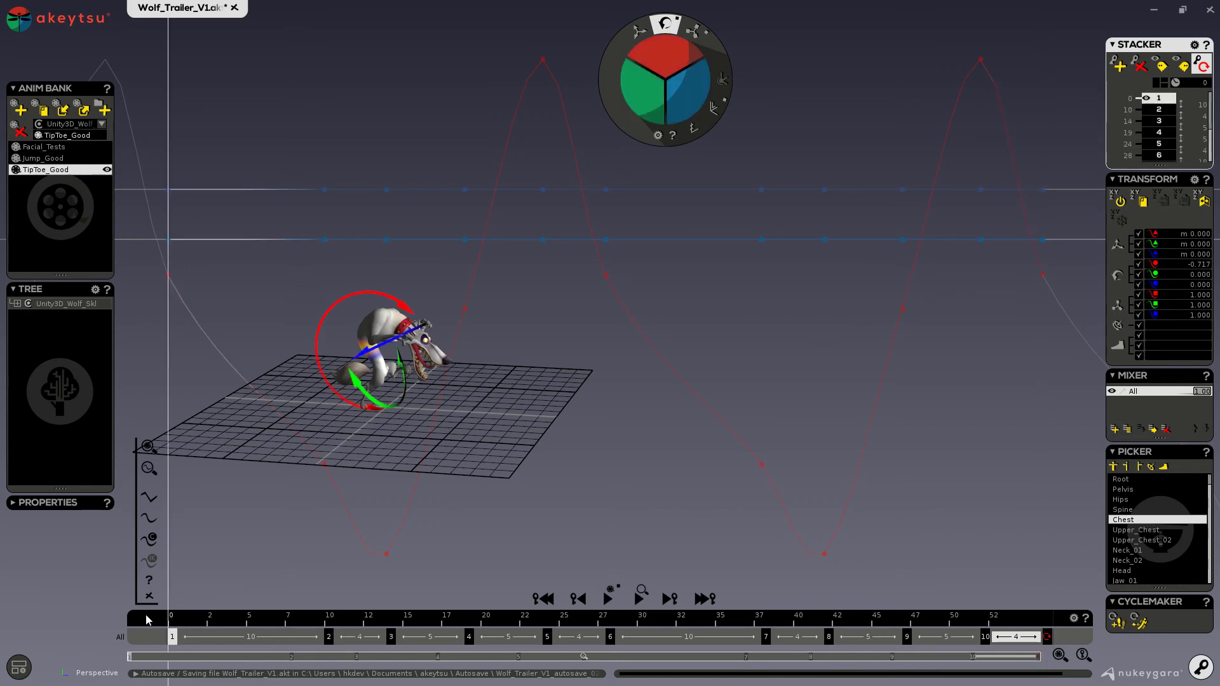
pyautogui.click(1047, 616)
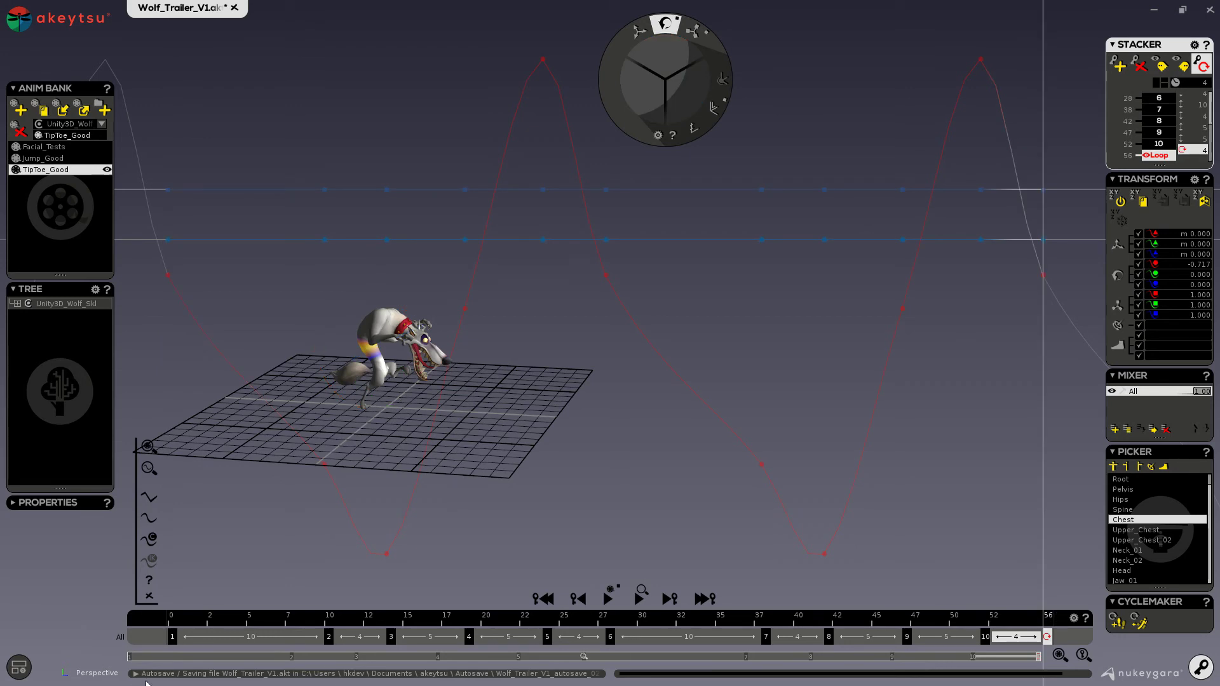
pyautogui.click(161, 618)
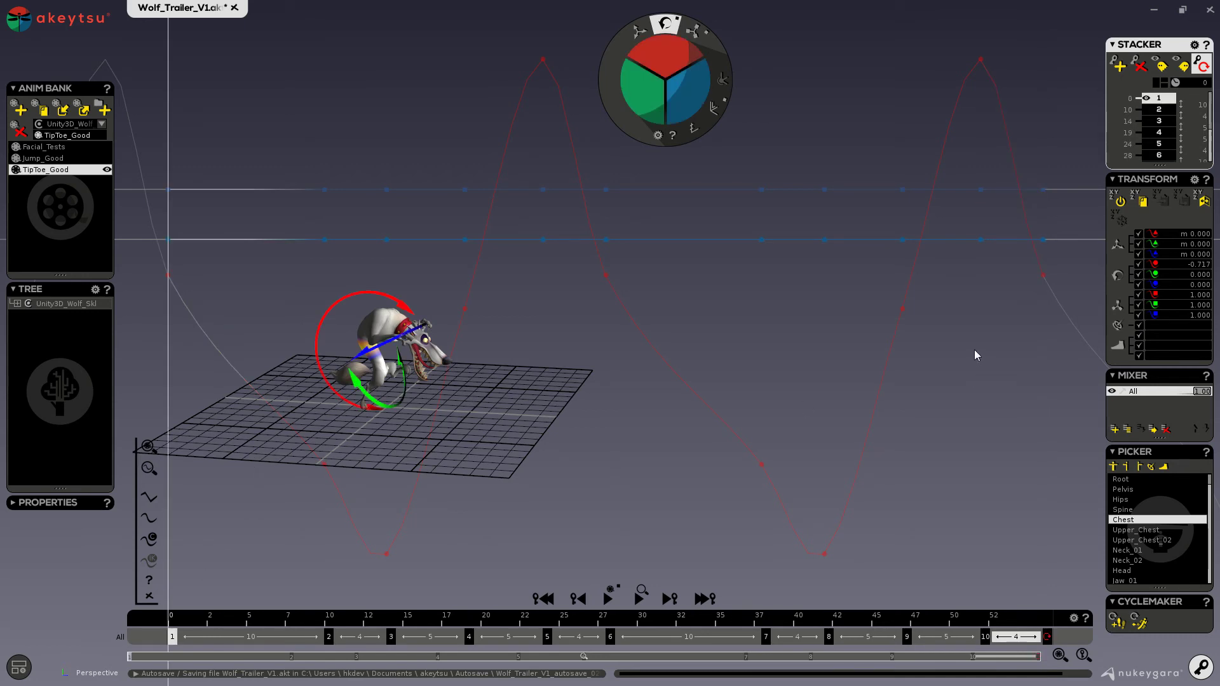
pyautogui.click(1043, 276)
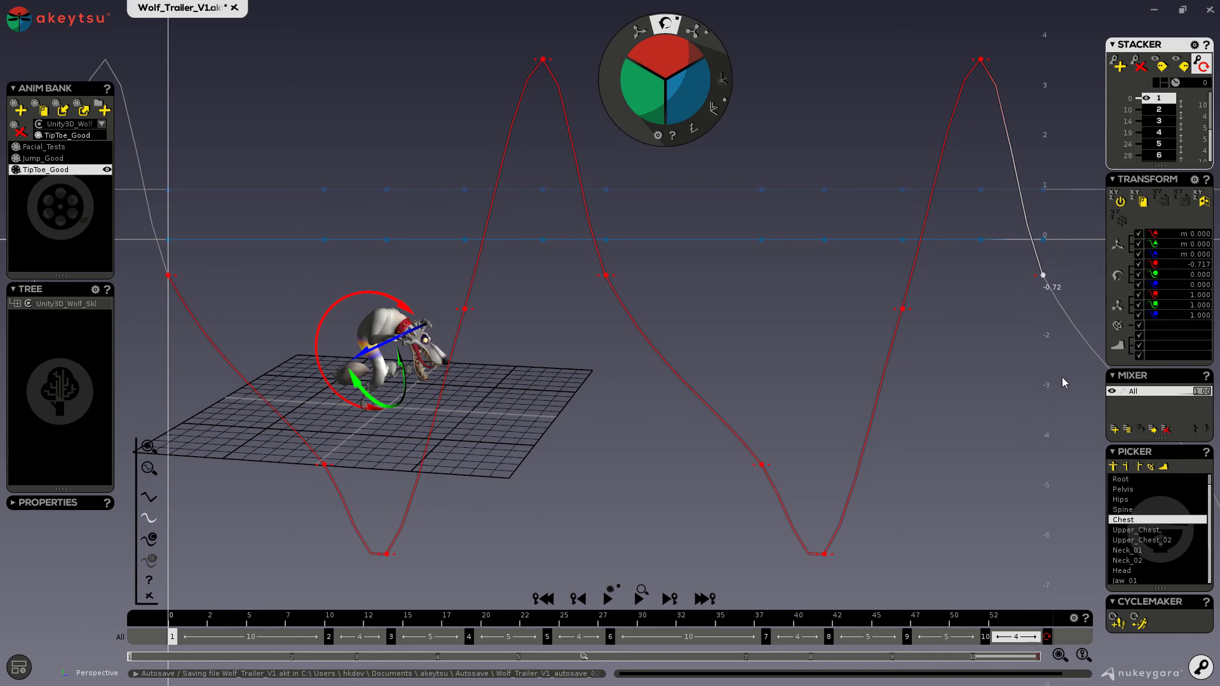
pyautogui.moveTo(158, 287); pyautogui.dragTo(202, 292)
pyautogui.hotkey('ctrl', 'z')
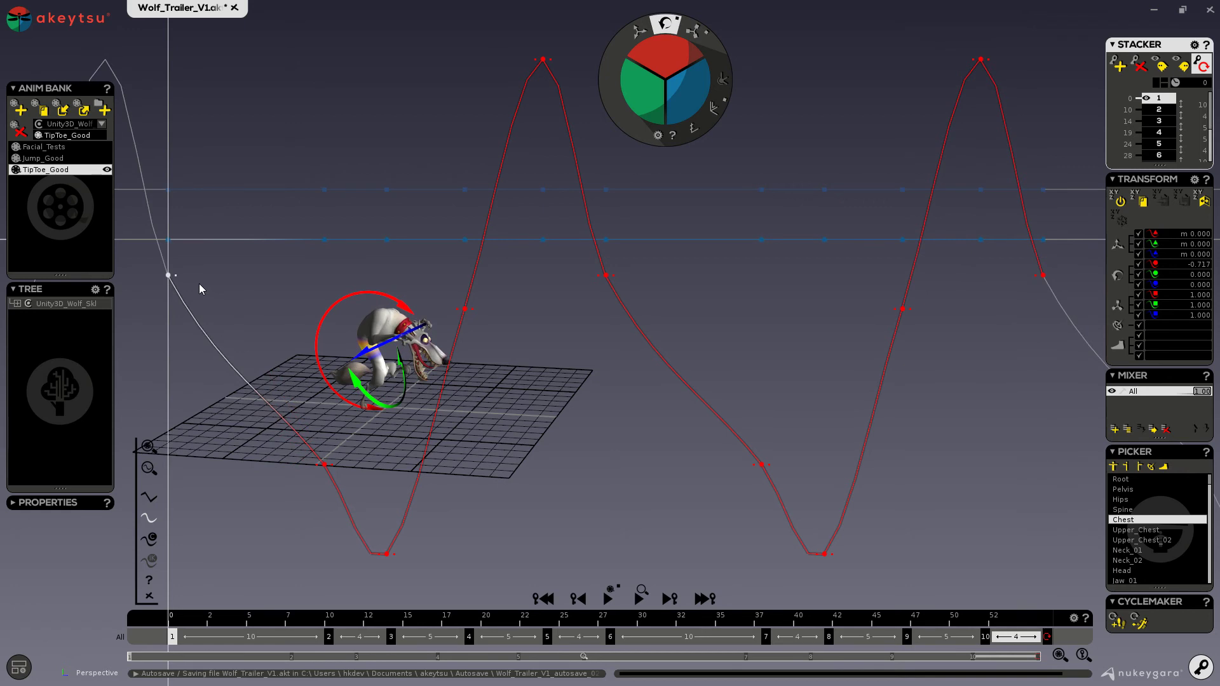
# Step: Try all, first-half and second-half stacker key selections, and play the TipToe loop to compare
pyautogui.click(1157, 84)
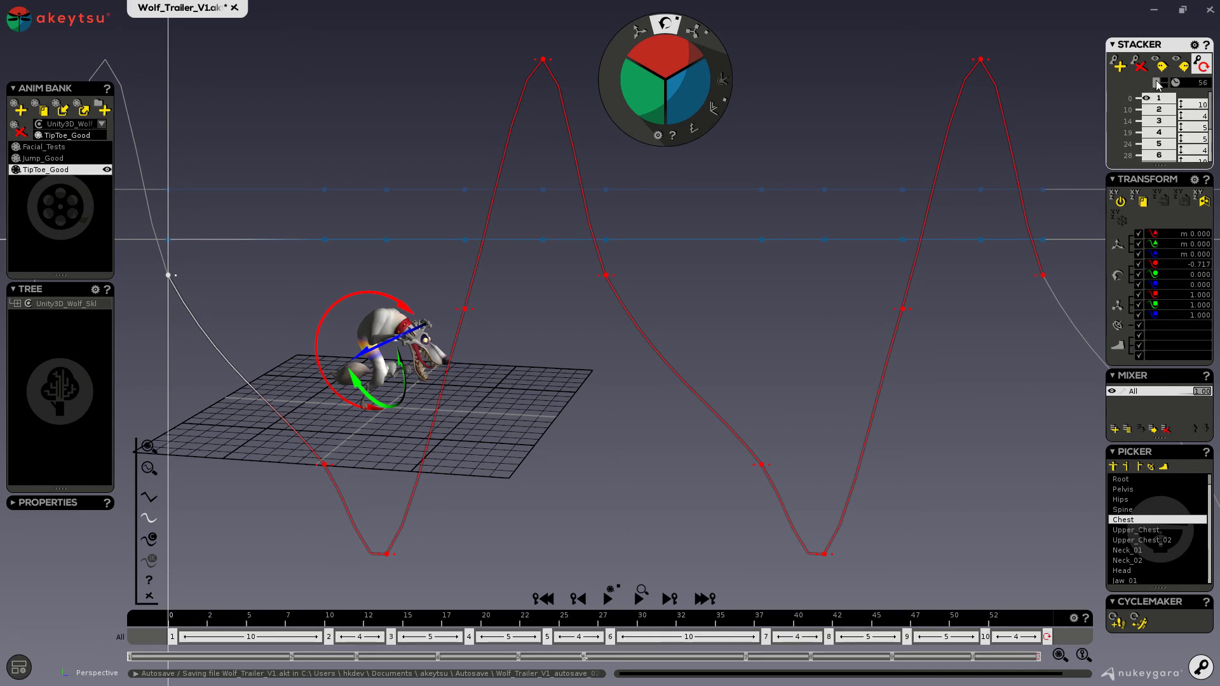
pyautogui.scroll(2, 1159, 118)
pyautogui.click(1168, 82)
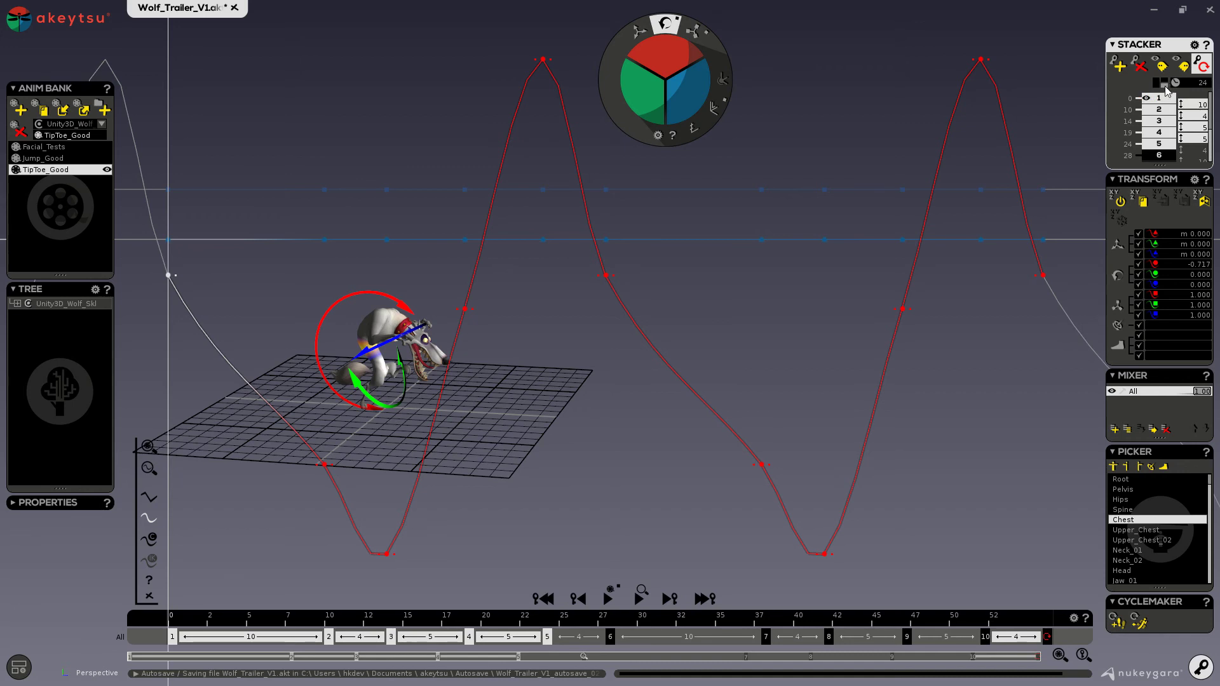
pyautogui.click(1166, 86)
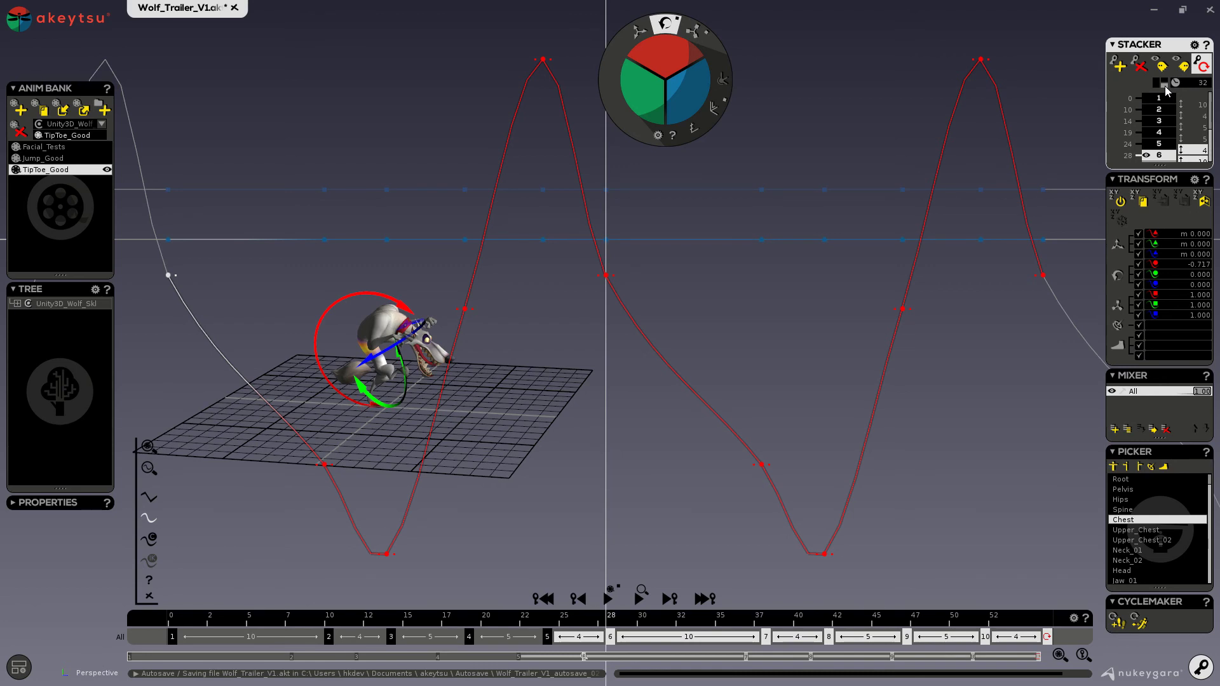
pyautogui.click(1167, 83)
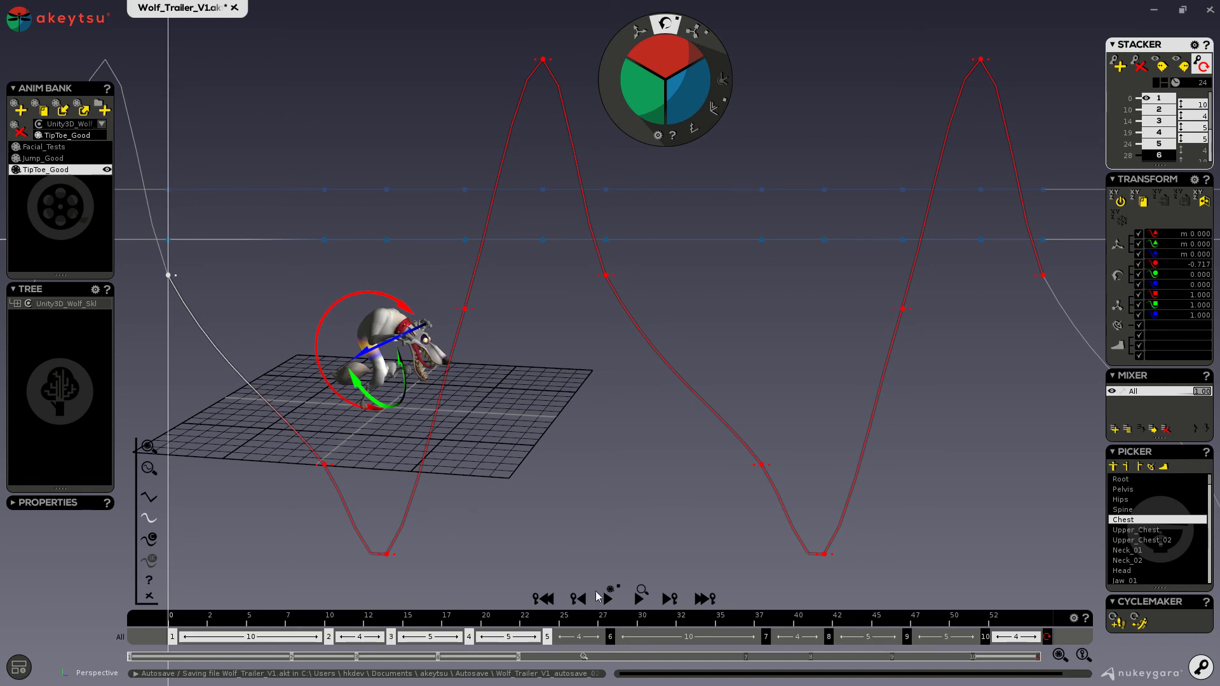
pyautogui.click(608, 598)
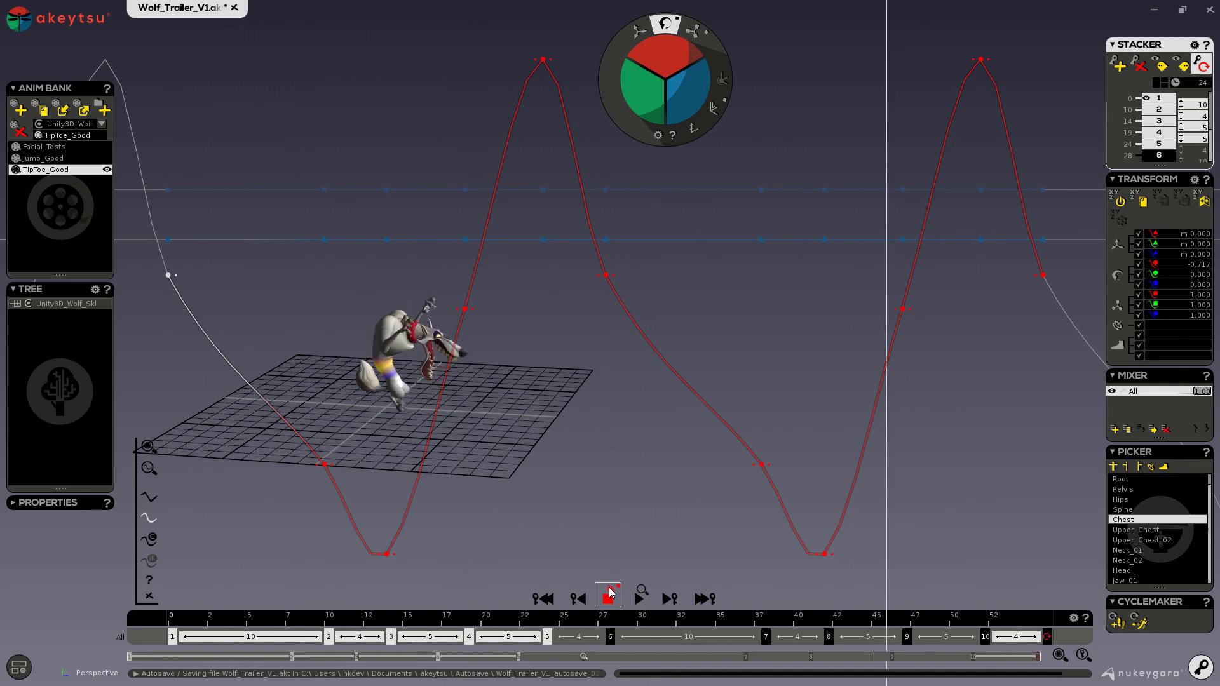
pyautogui.click(608, 594)
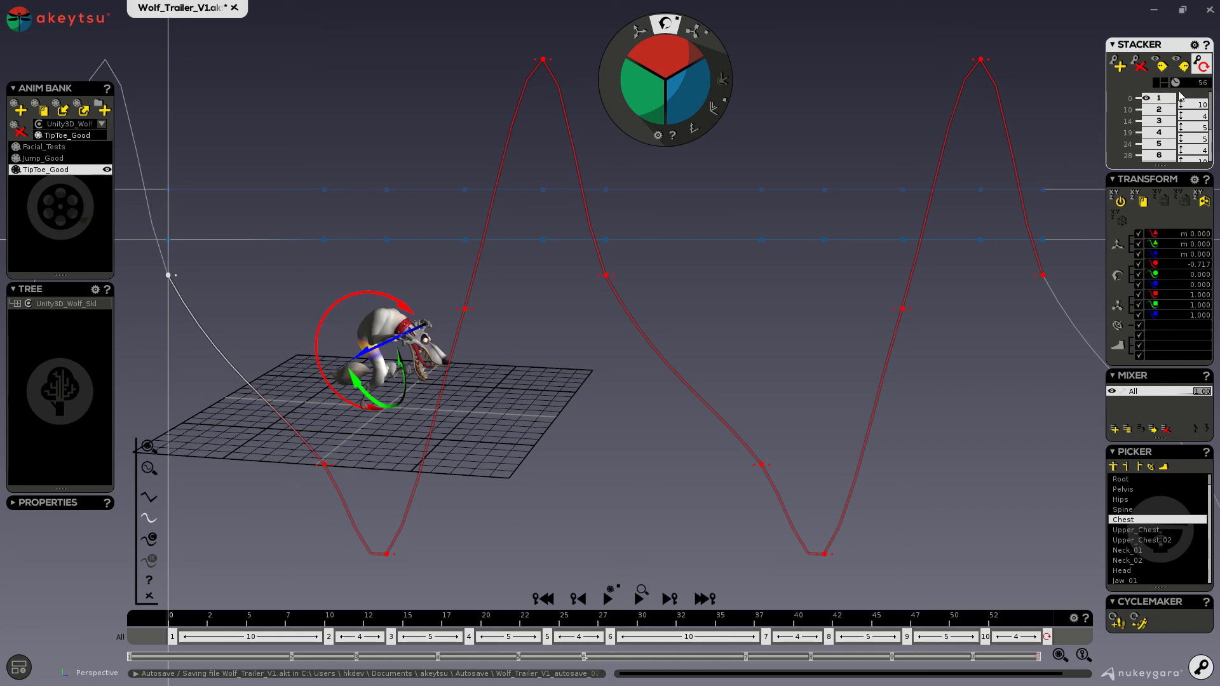
# Step: Cycle through the first and second half again, ending with all ten stacker keys selected
pyautogui.click(1165, 83)
pyautogui.click(1165, 83)
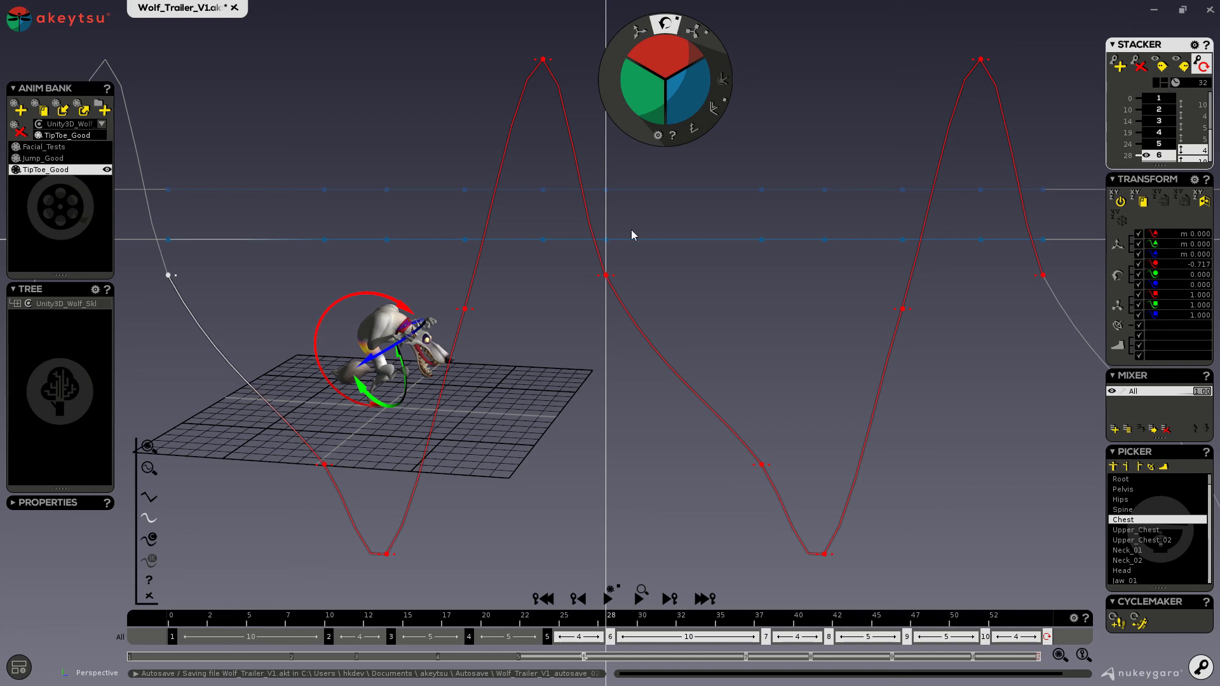
pyautogui.click(1158, 84)
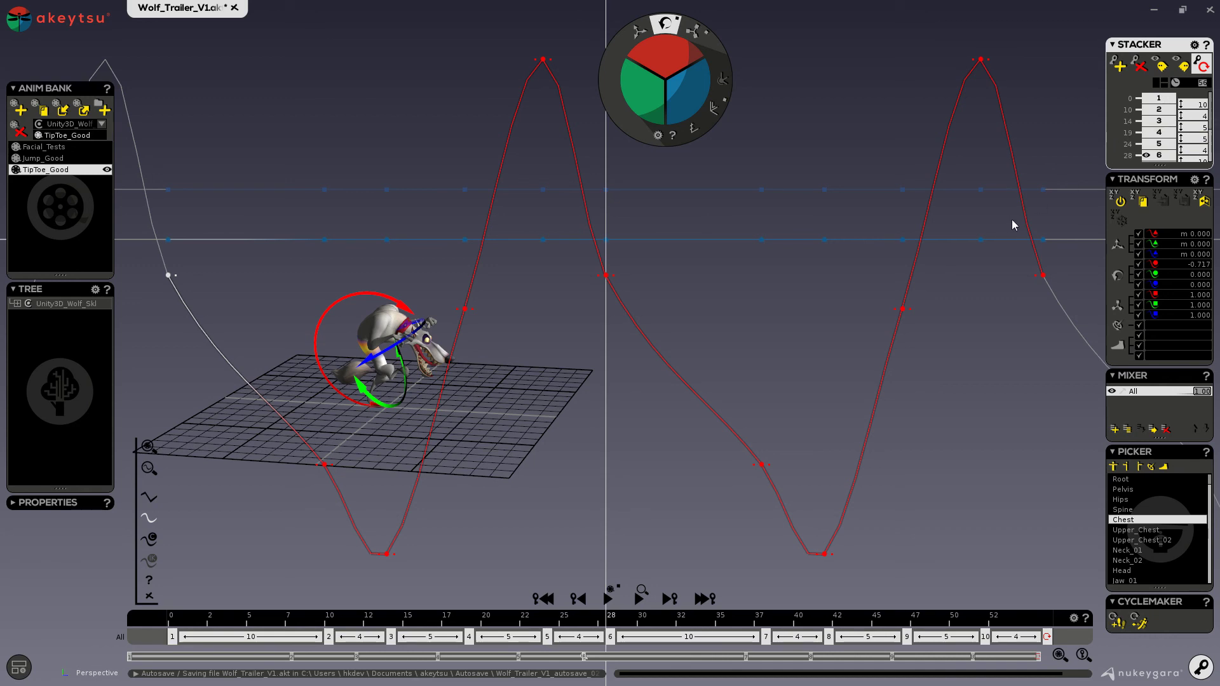
# Step: Apply a Stacker duration of 6 to the selected keys, compressing the loop to about 16 frames
pyautogui.write('6')
pyautogui.click(1208, 68)
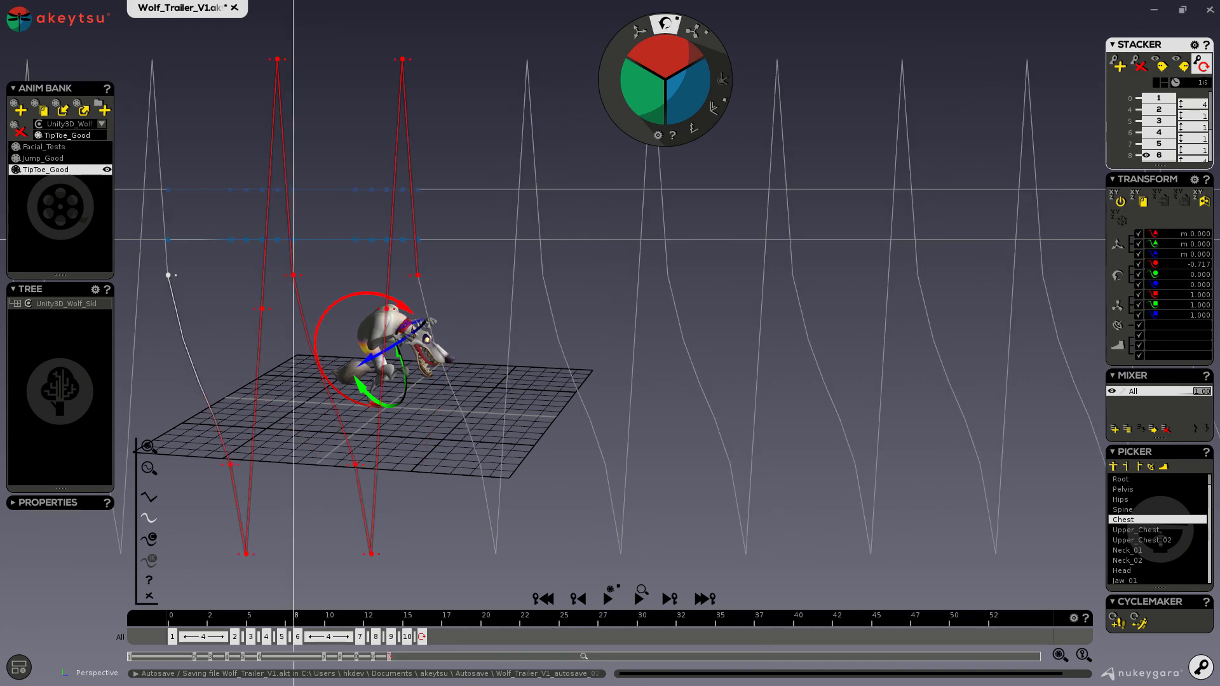